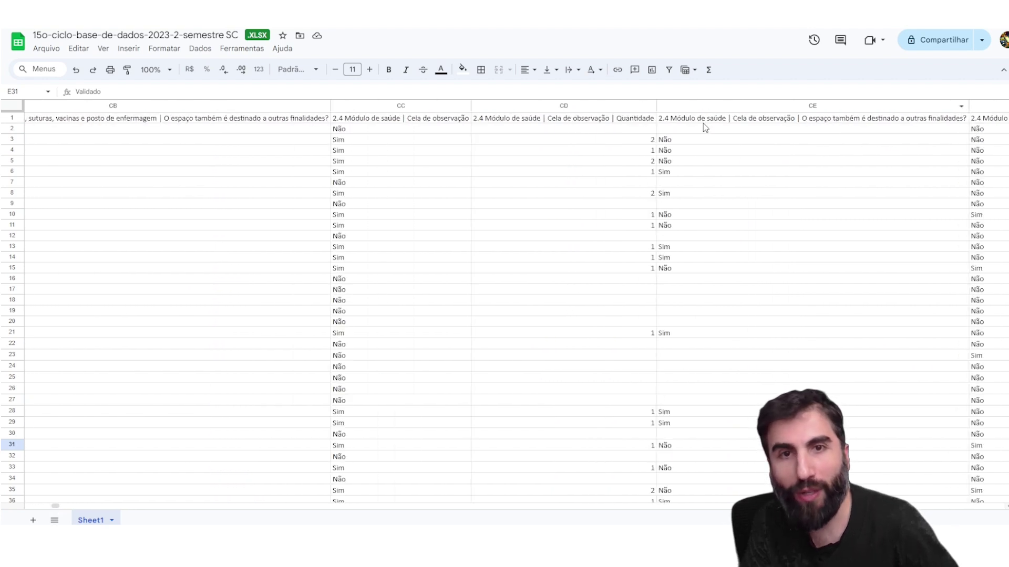
Examine how the health-module columns and the psychologist staffing columns of the prison spreadsheet are filled in.
click(682, 336)
shift+click(691, 401)
click(692, 400)
scroll(712, 437, down, 5)
scroll(709, 433, down, 1)
scroll(707, 432, up, 8)
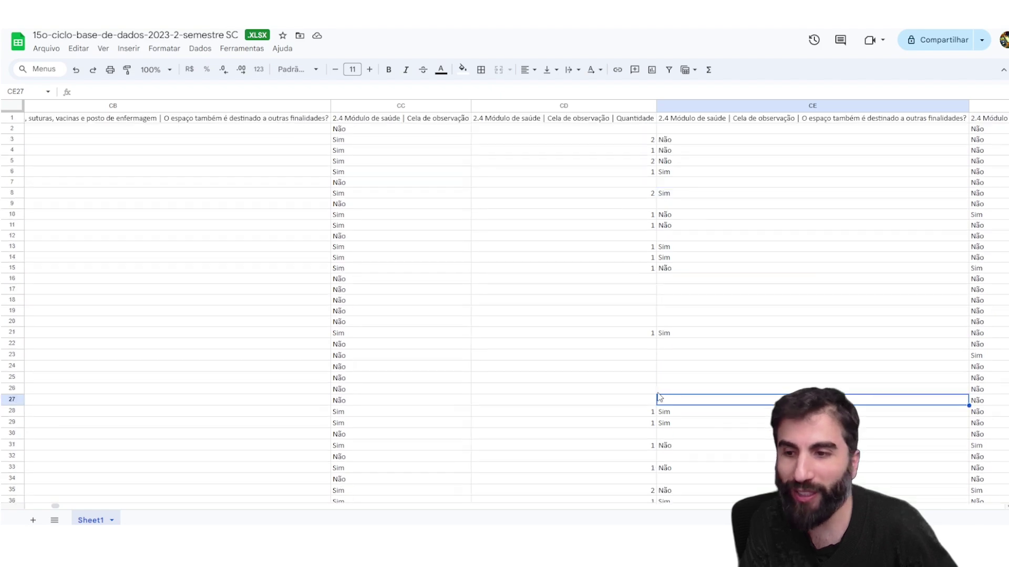
scroll(686, 326, down, 5)
scroll(682, 344, up, 5)
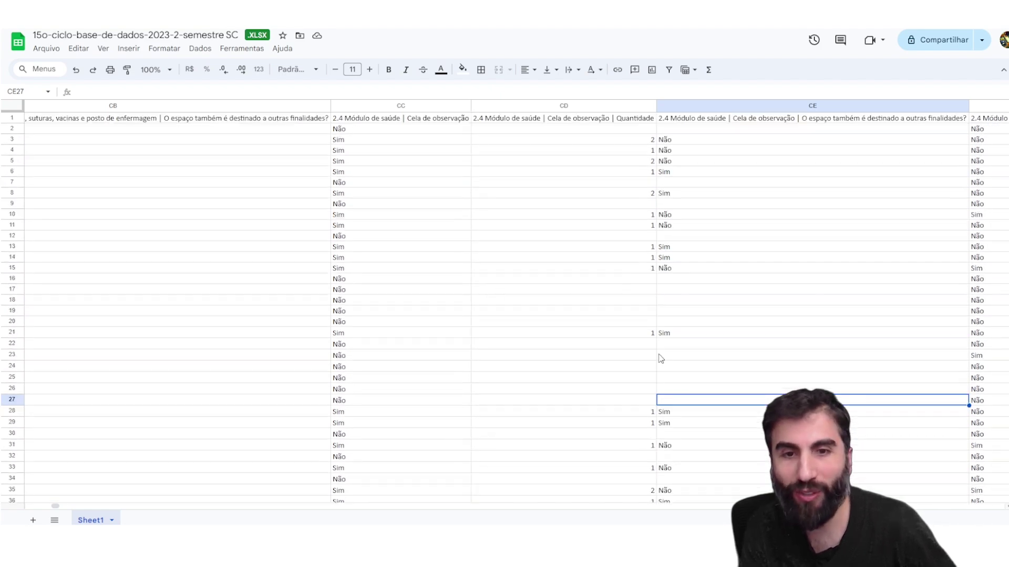
drag(53, 507, 119, 507)
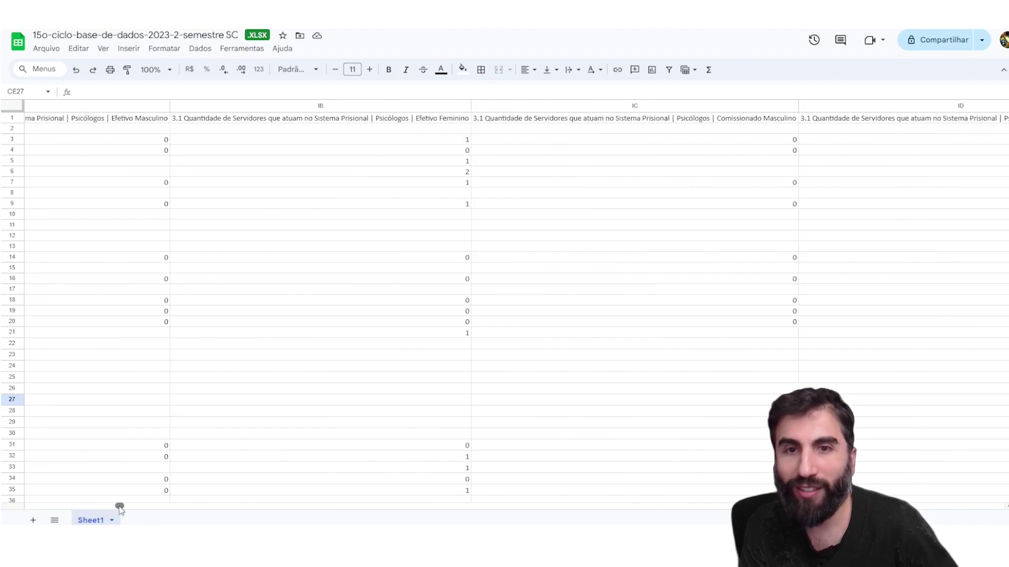
drag(325, 215, 389, 280)
click(620, 236)
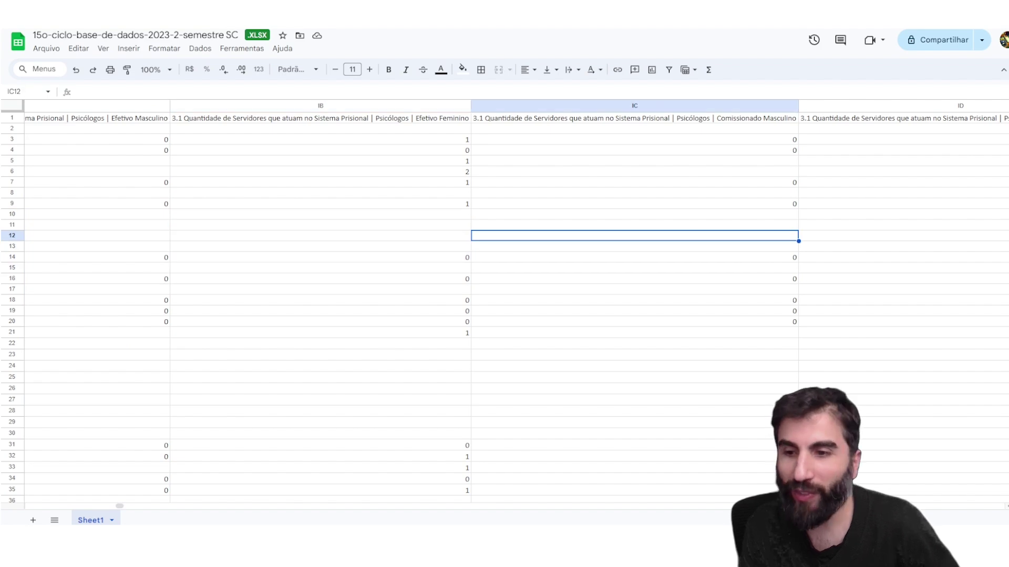
Return to the first columns of the sheet and review the list of establishments with their type, status and address.
drag(120, 506, 27, 507)
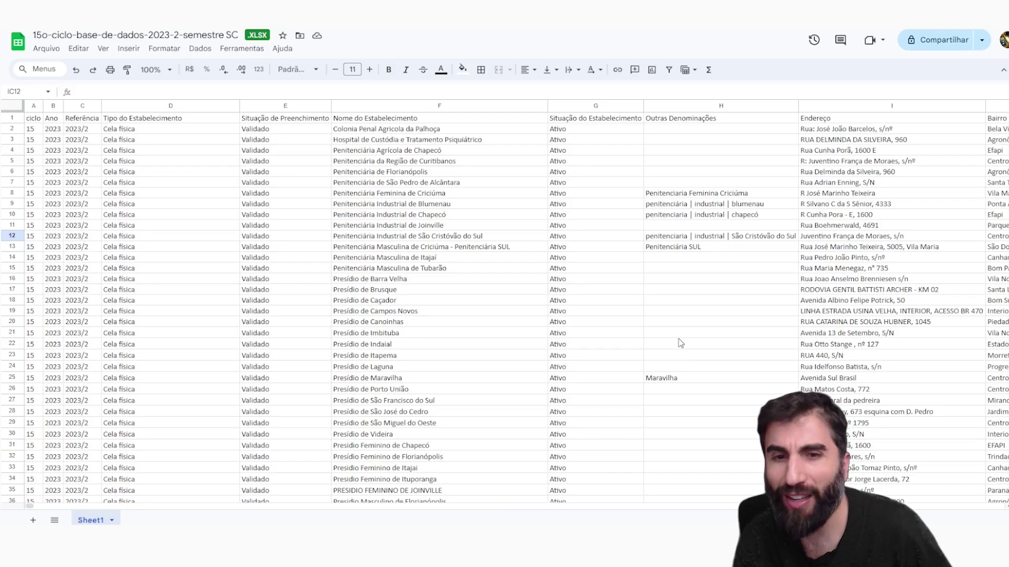
scroll(677, 346, down, 3)
scroll(662, 263, up, 3)
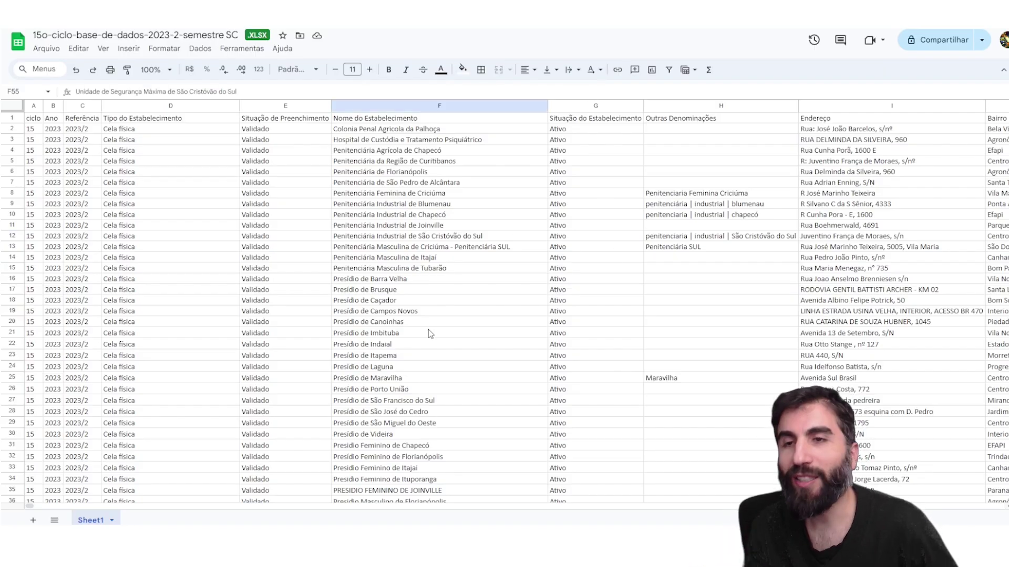
scroll(429, 329, down, 5)
scroll(429, 328, up, 5)
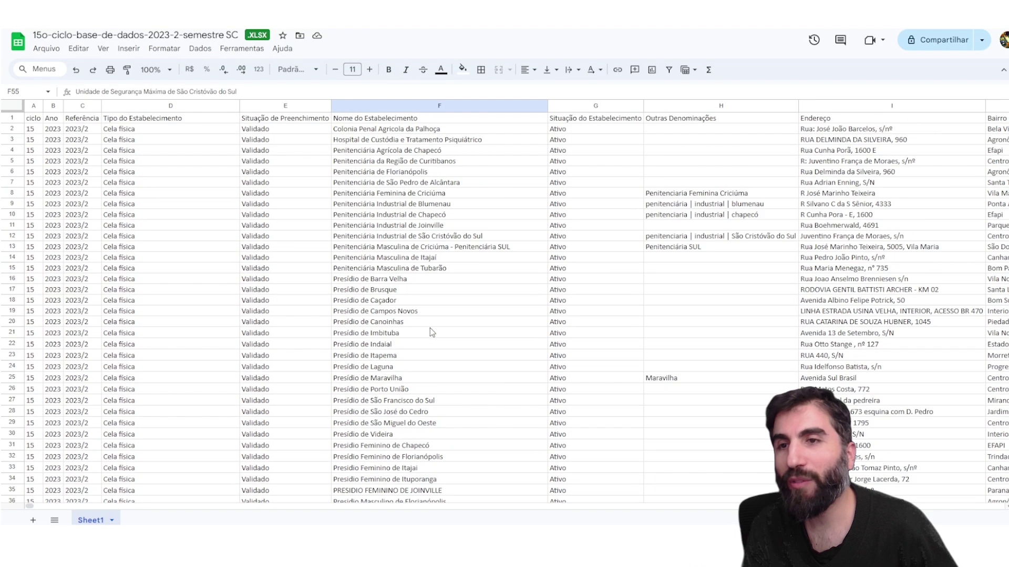
drag(59, 133, 162, 367)
click(297, 322)
click(411, 272)
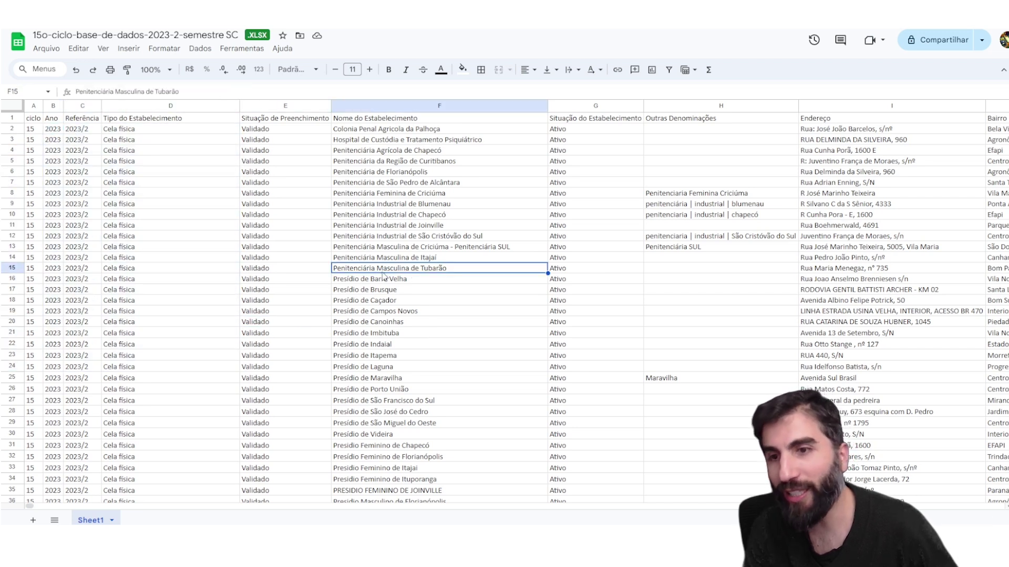
key(Up)
key(Up)
key(Up)
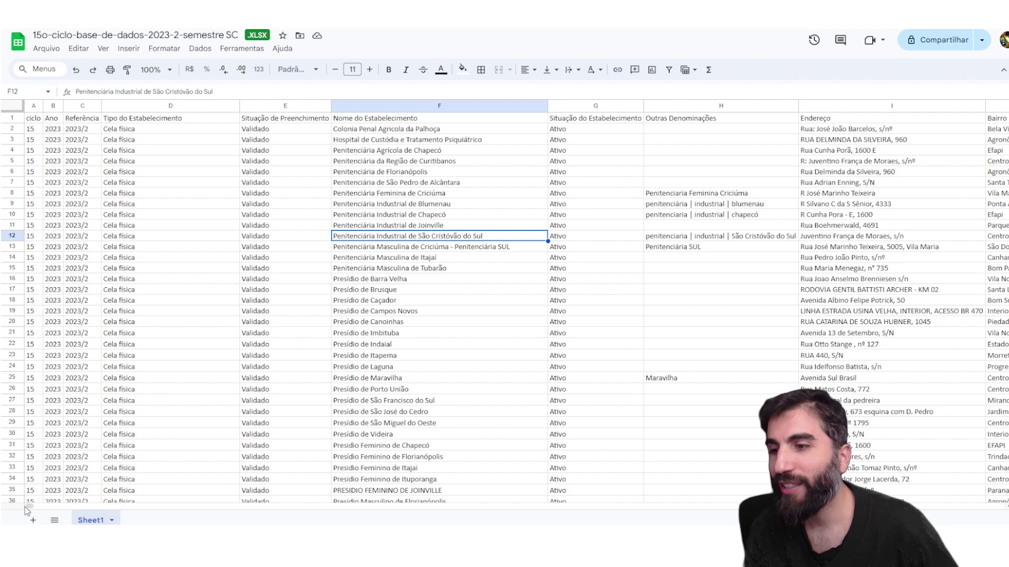
scroll(164, 317, down, 5)
scroll(187, 329, up, 5)
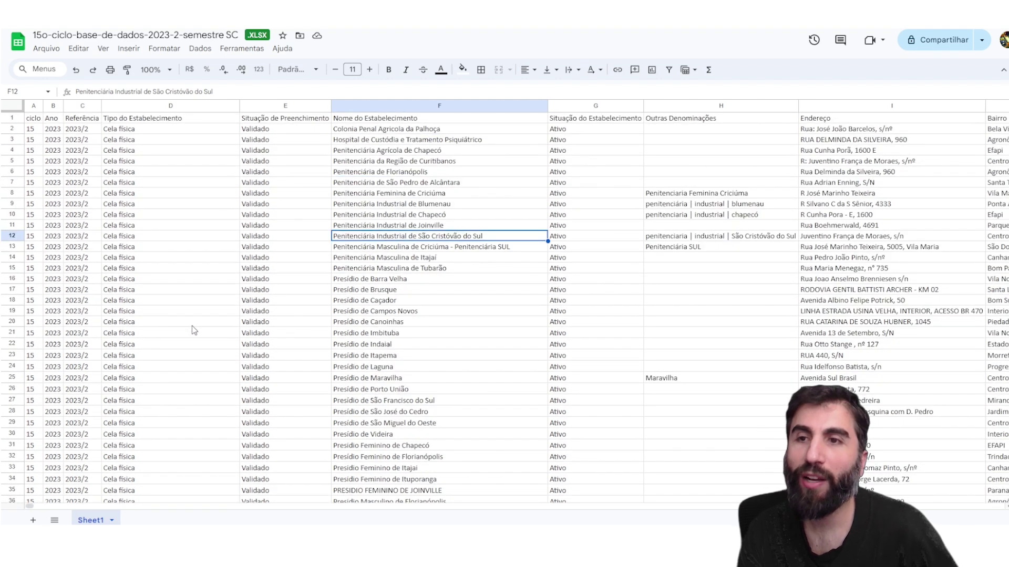
Inspect the far columns on inmates by nationality in section 5.8, then return to the start of the sheet.
drag(29, 506, 474, 496)
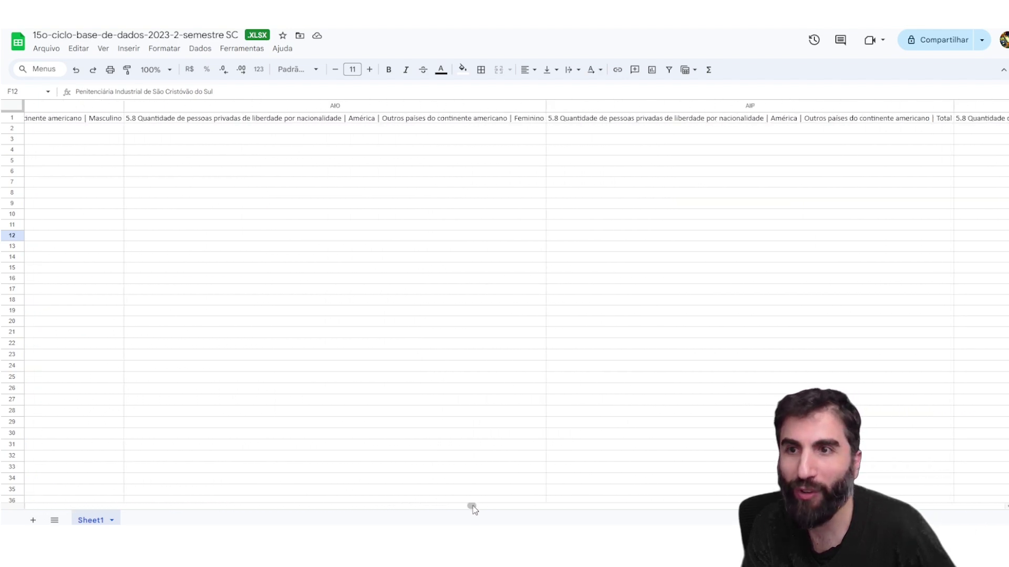
drag(311, 129, 361, 437)
click(436, 400)
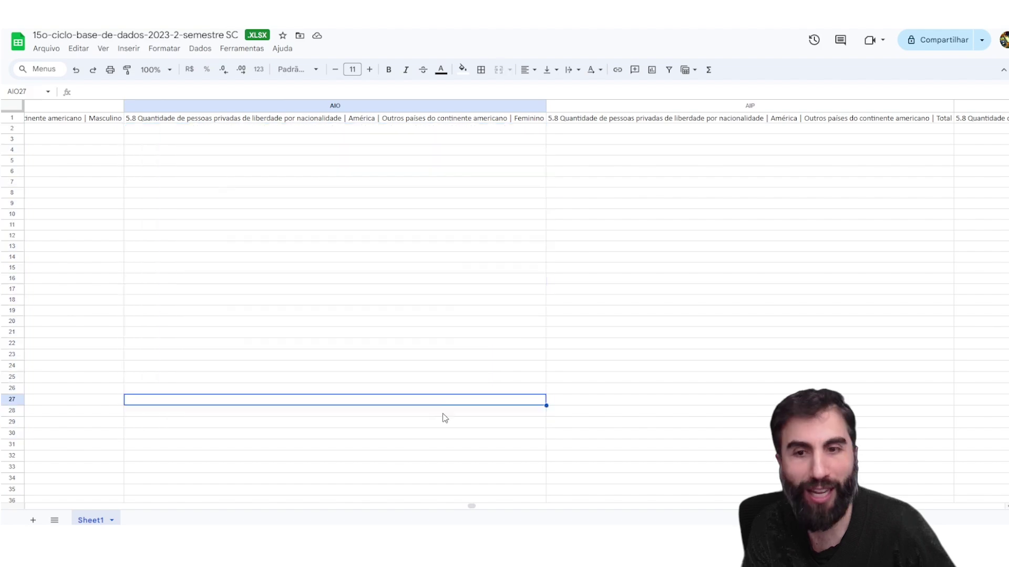
drag(471, 508, 594, 502)
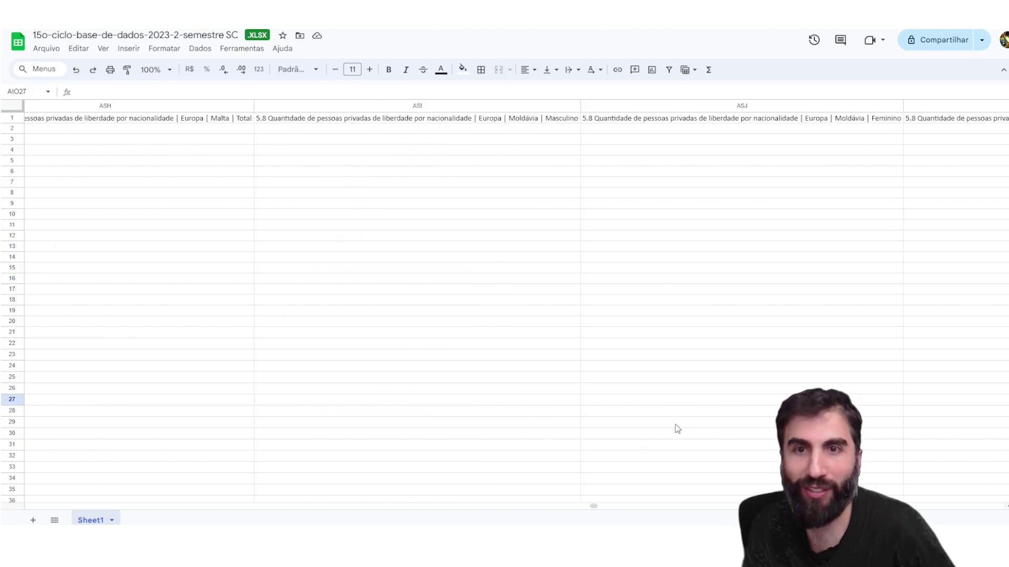
drag(595, 506, 13, 499)
click(368, 161)
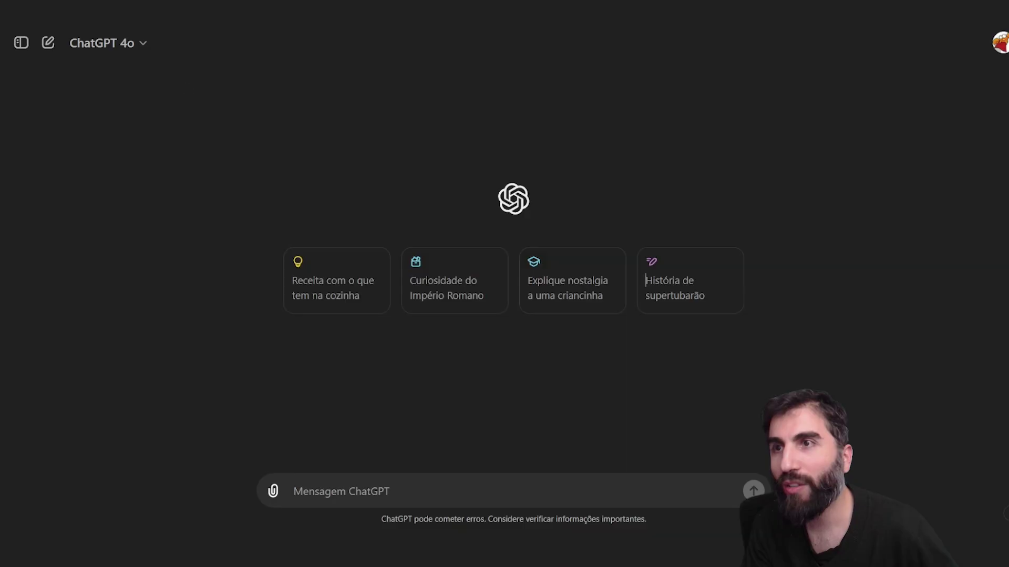
Switch to ChatGPT and attach the spreadsheet 15o-ciclo-base-de-dados-2023-2-semestre SC from the computer.
click(157, 465)
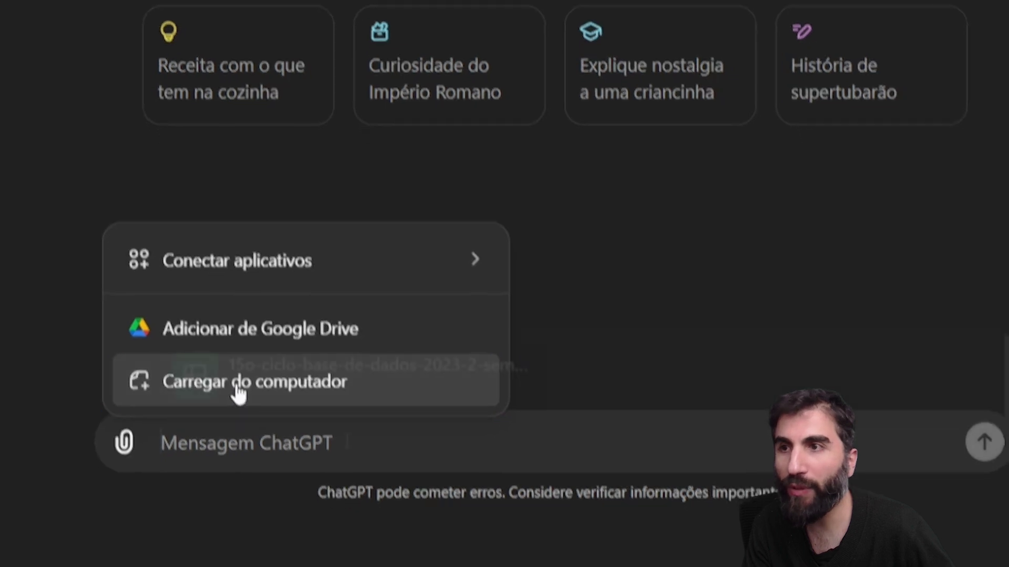
click(243, 409)
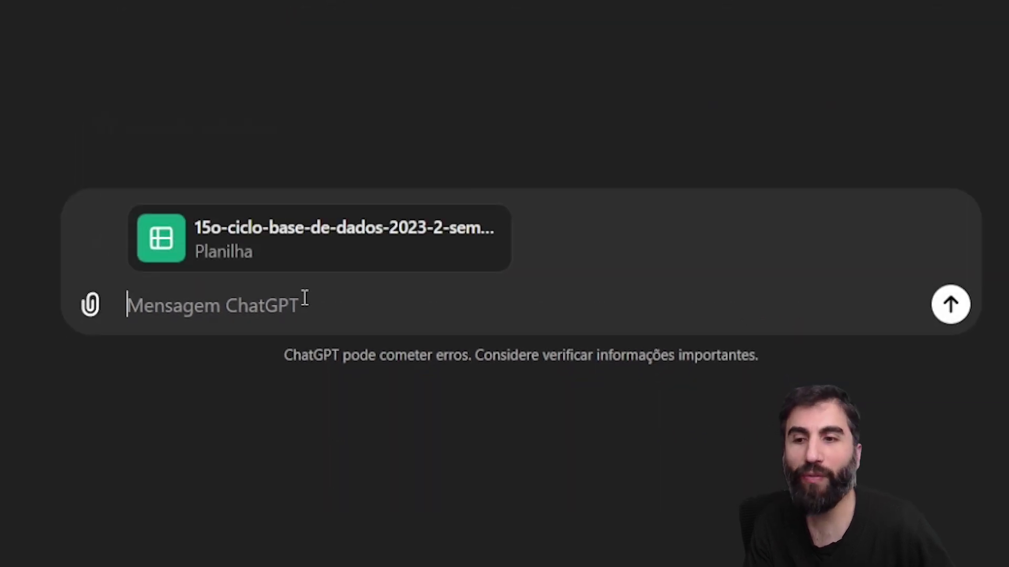
Send a Portuguese prompt asking ChatGPT to act as an expert data scientist, analyse the spreadsheet and suggest how to manipulate its information for better results.
text(Atue como um cientista de dados especialista e me ajude a analisar essa planilha.)
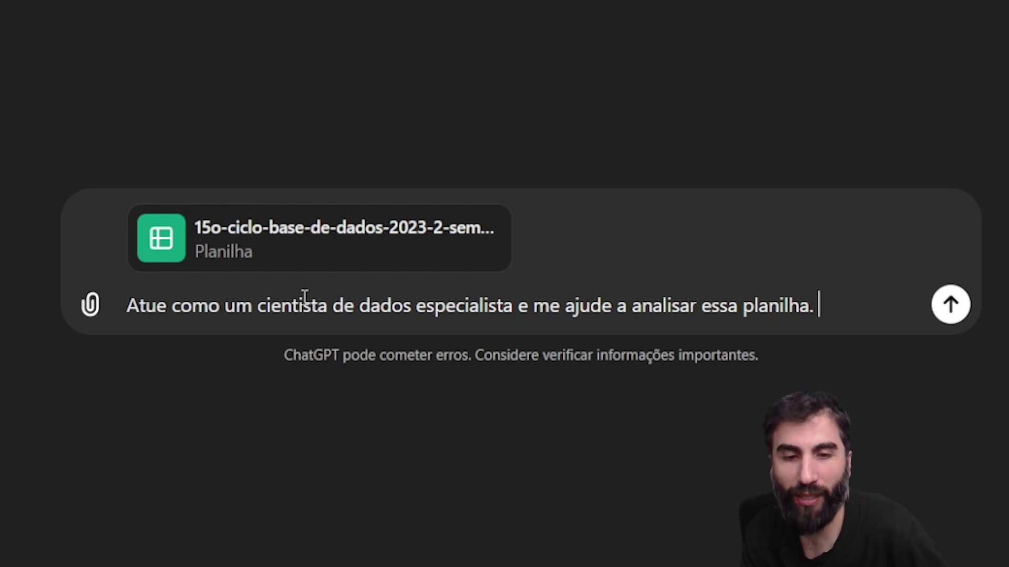
text(Me de)
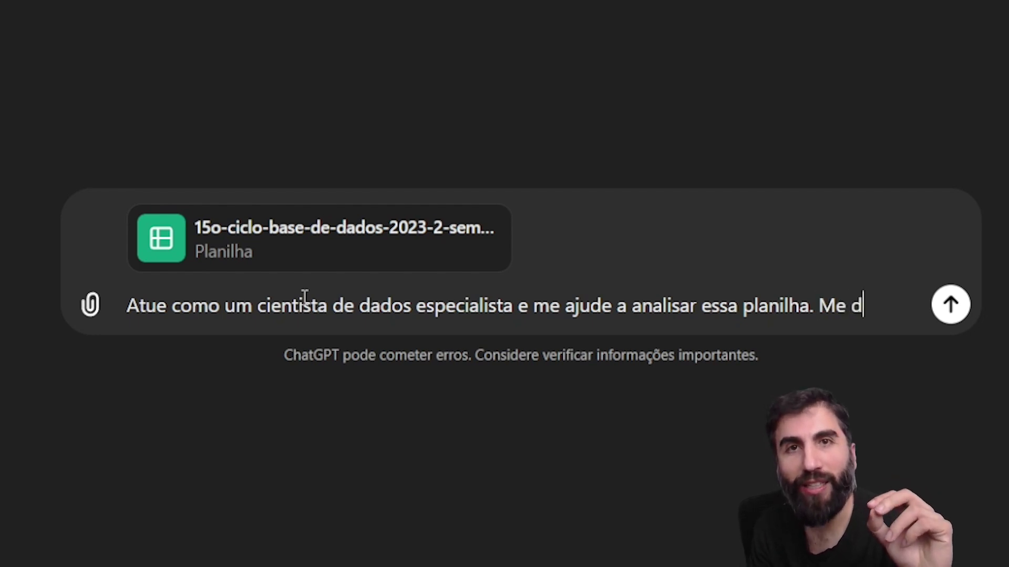
key(BackSpace)
key(BackSpace)
text(ê sugestõs)
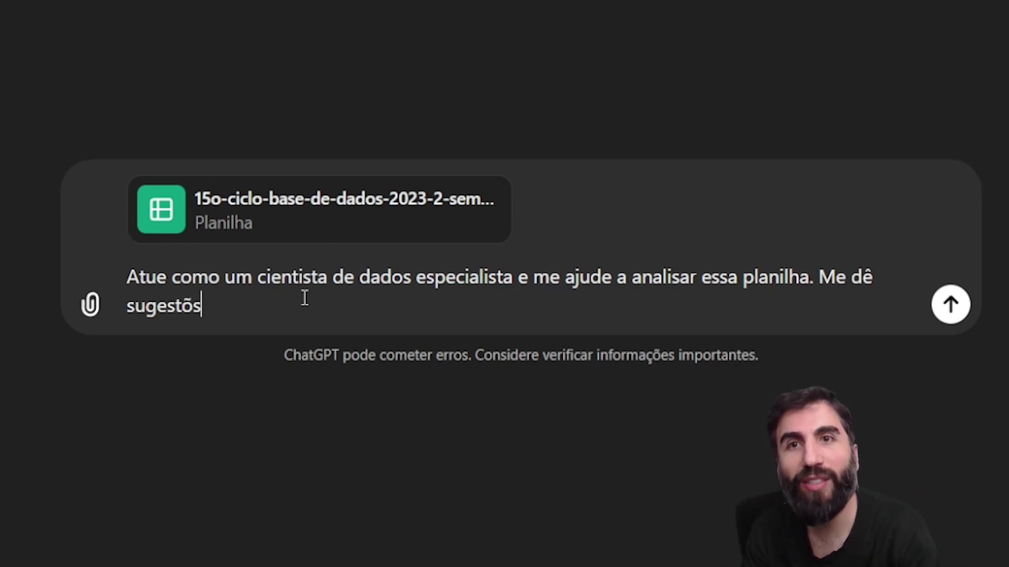
key(BackSpace)
text(es de como manipular essas informações para um melhor resultado.)
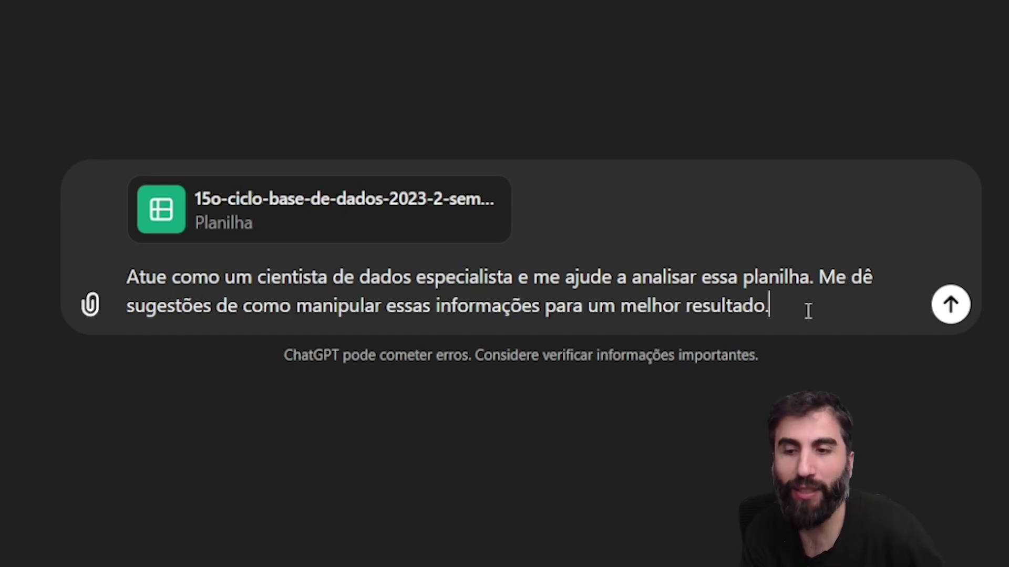
drag(253, 298, 430, 306)
click(790, 306)
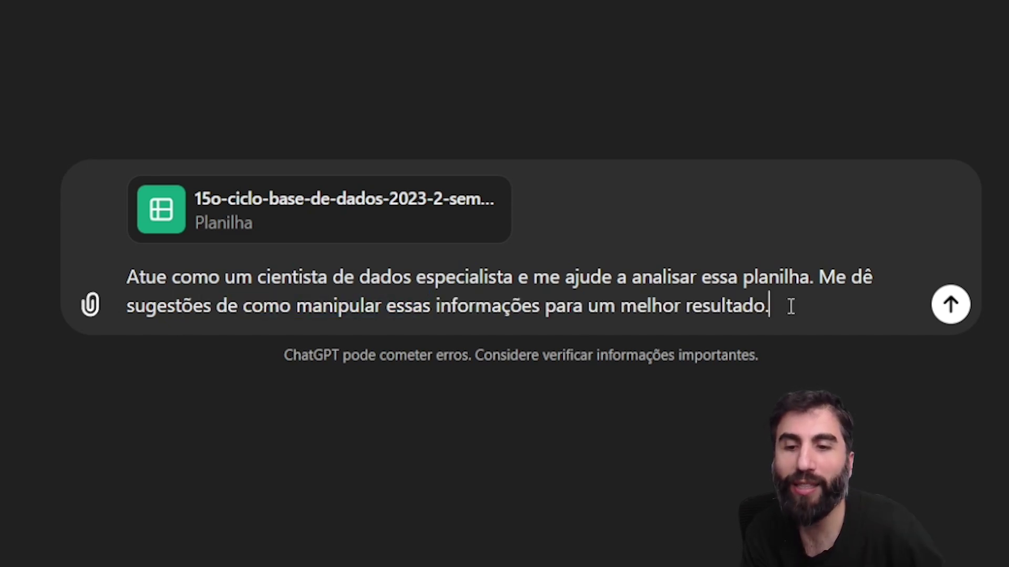
click(950, 305)
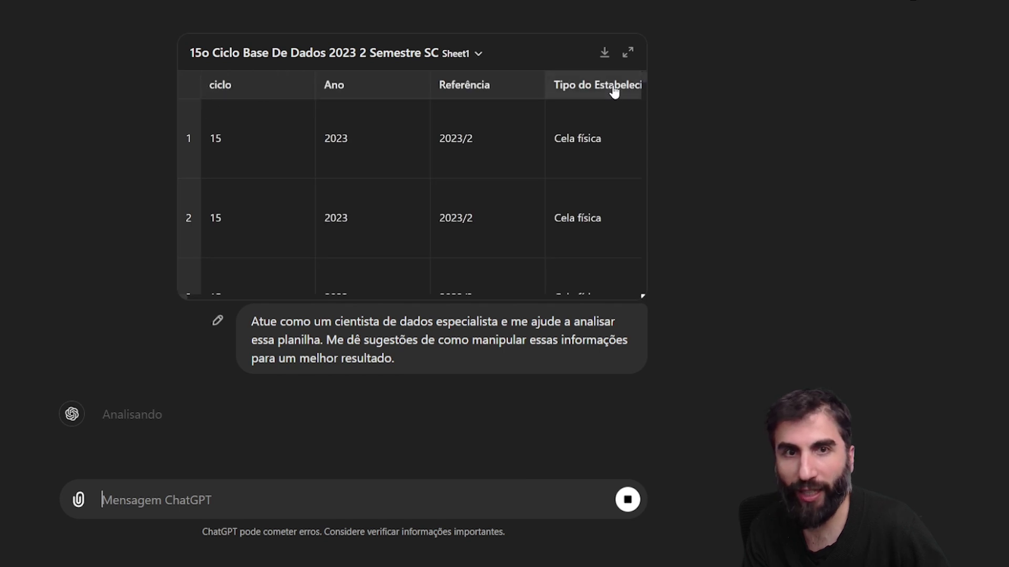
Check the attached spreadsheet's preview and view the Python code behind the data-cleaning paragraph, then close the code details.
drag(195, 298, 613, 294)
drag(200, 301, 180, 416)
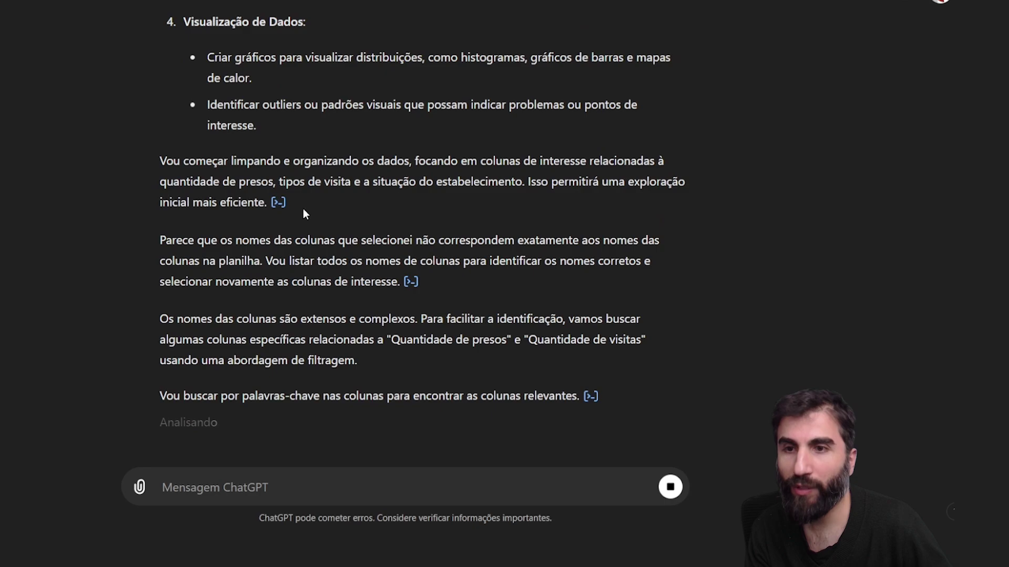
click(278, 202)
drag(235, 142, 366, 200)
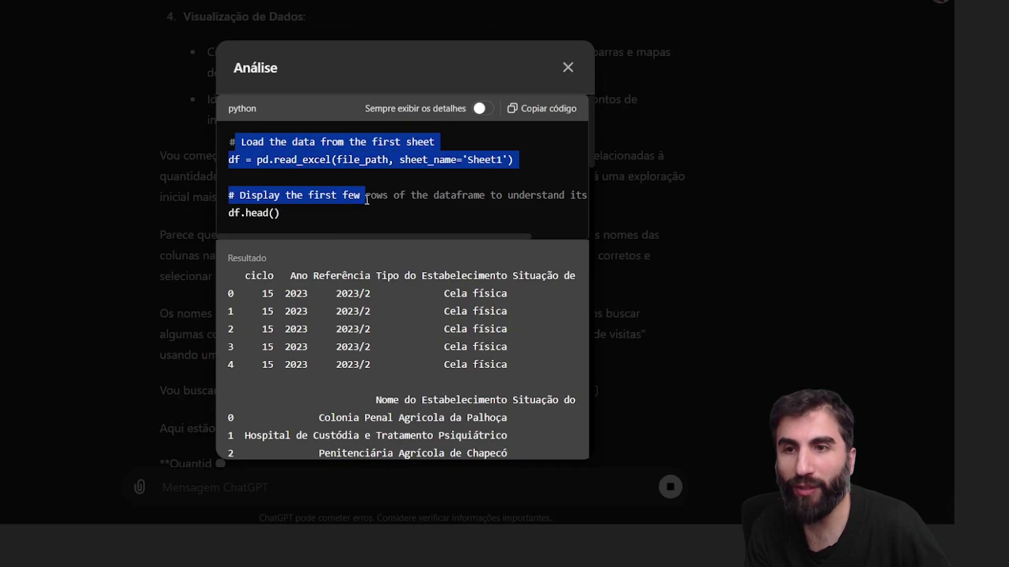
click(768, 218)
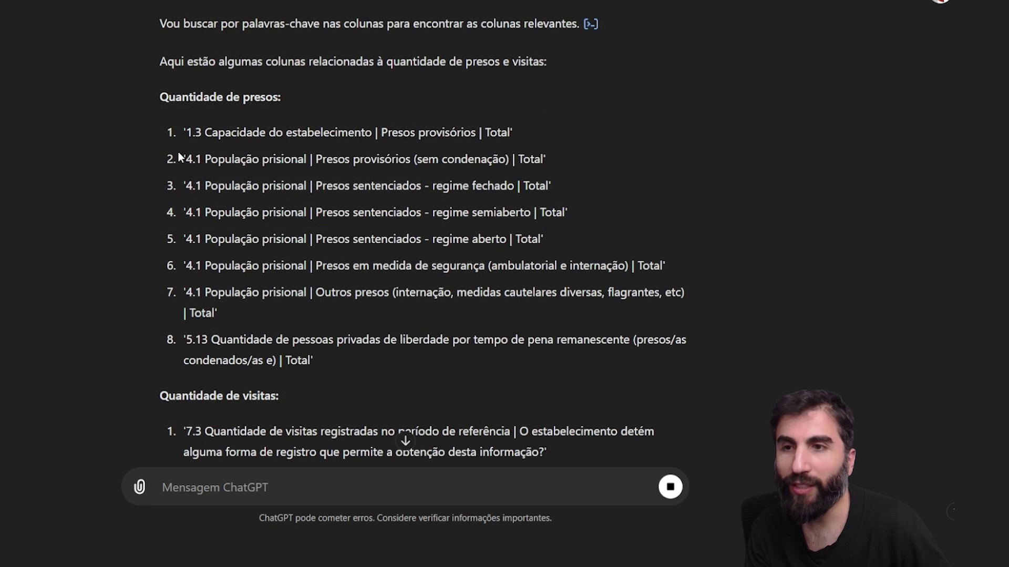
Read the column lists for inmate and visit quantities and the note on selecting and renaming columns for the initial analysis.
drag(187, 135, 538, 358)
click(483, 361)
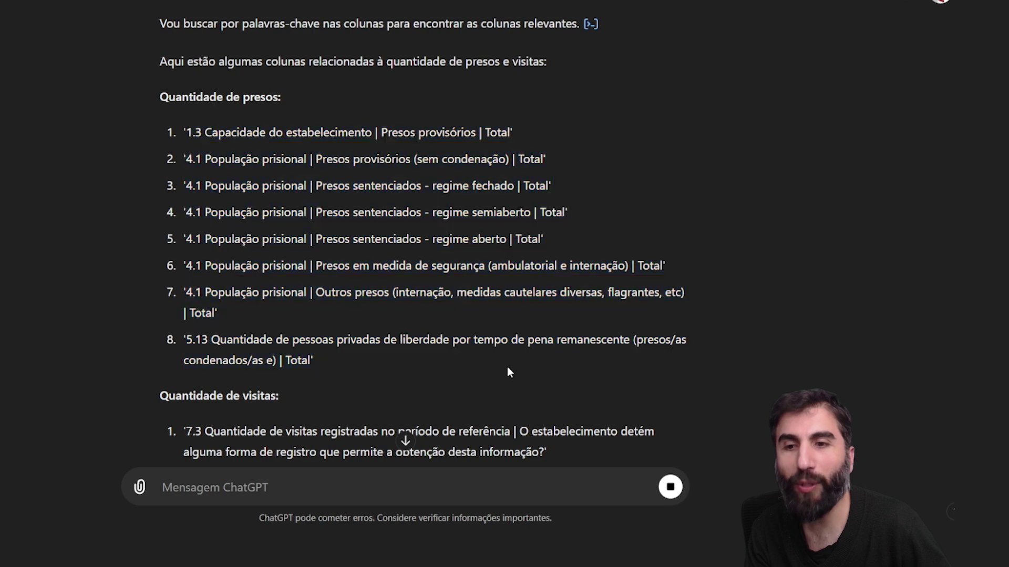
scroll(468, 358, down, 8)
drag(160, 216, 488, 220)
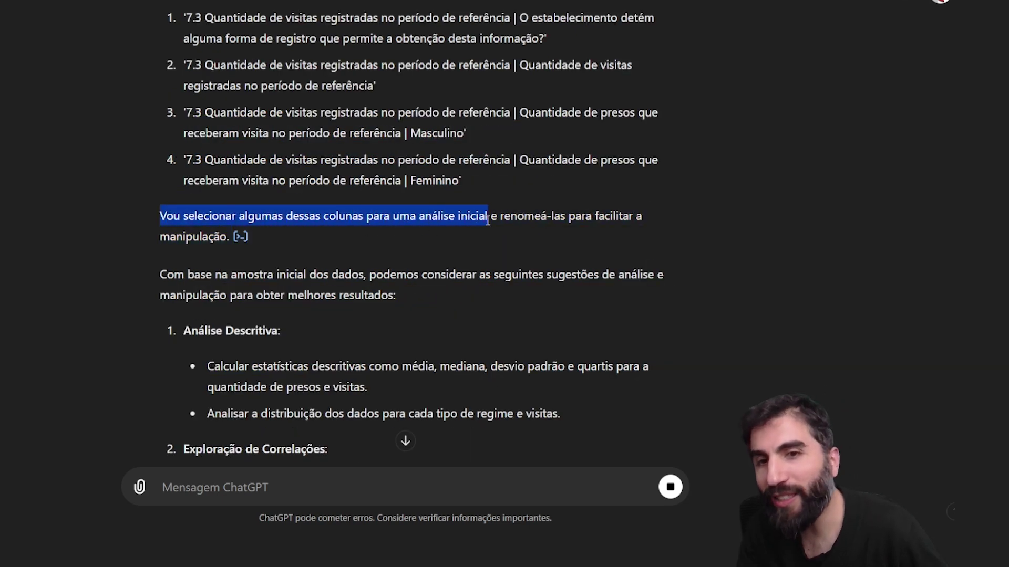
click(265, 237)
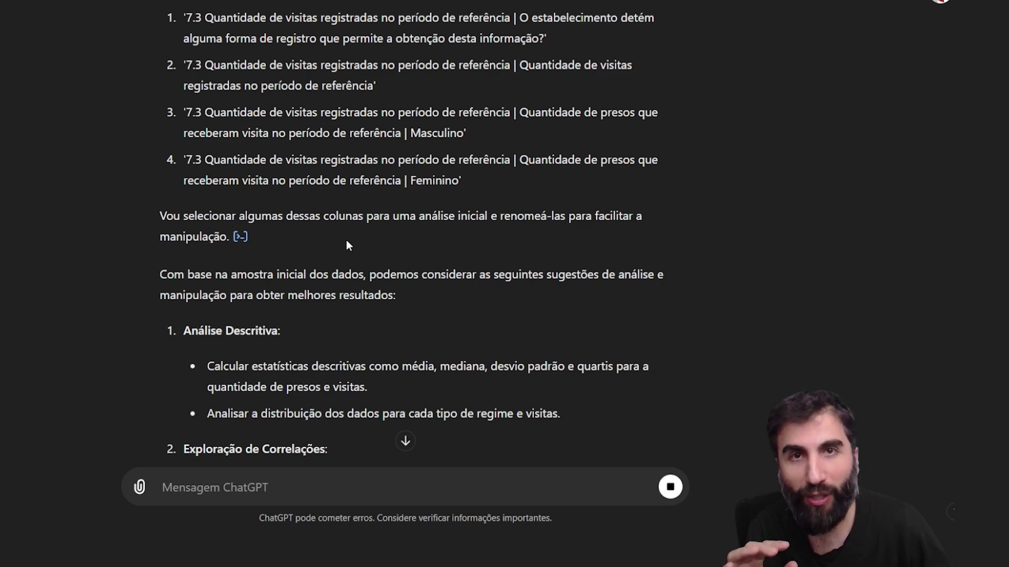
Read through the suggested analyses, from descriptive statistics and correlations to visualizations, clustering, outliers and comparison between establishments.
scroll(348, 240, down, 5)
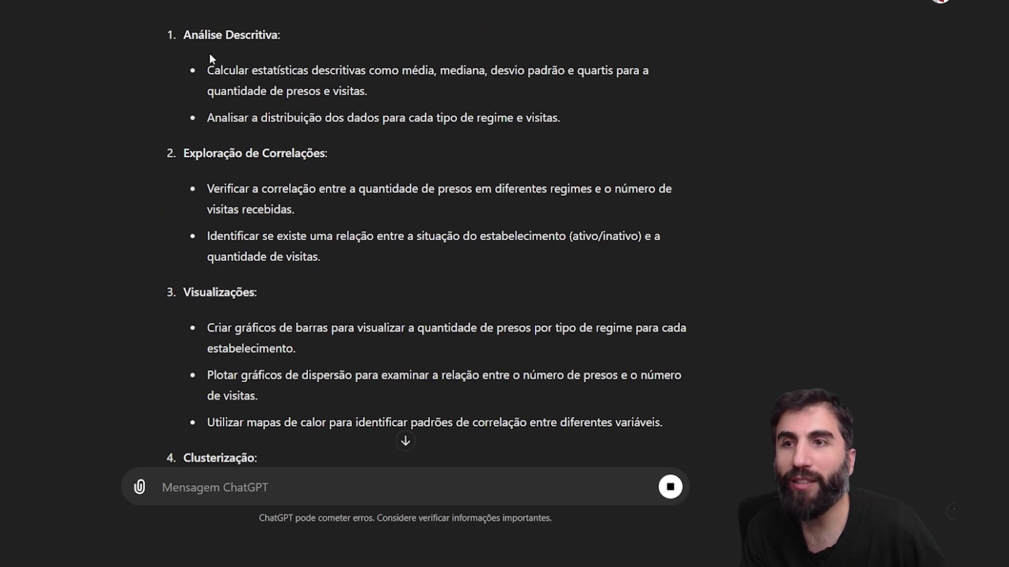
drag(183, 38, 280, 36)
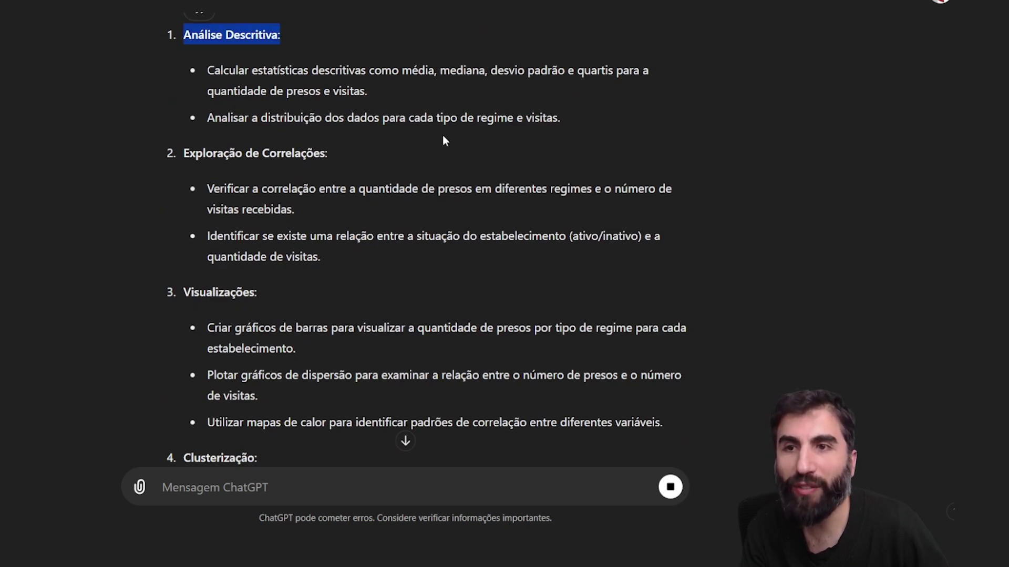
drag(235, 71, 613, 72)
click(383, 105)
scroll(345, 119, down, 2)
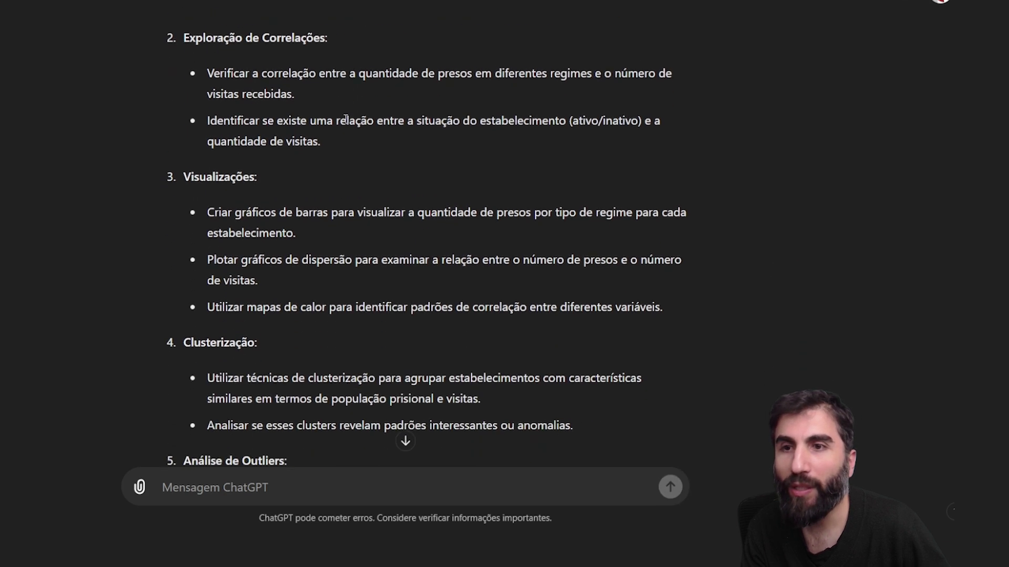
drag(232, 43, 299, 46)
click(267, 80)
scroll(331, 172, down, 2)
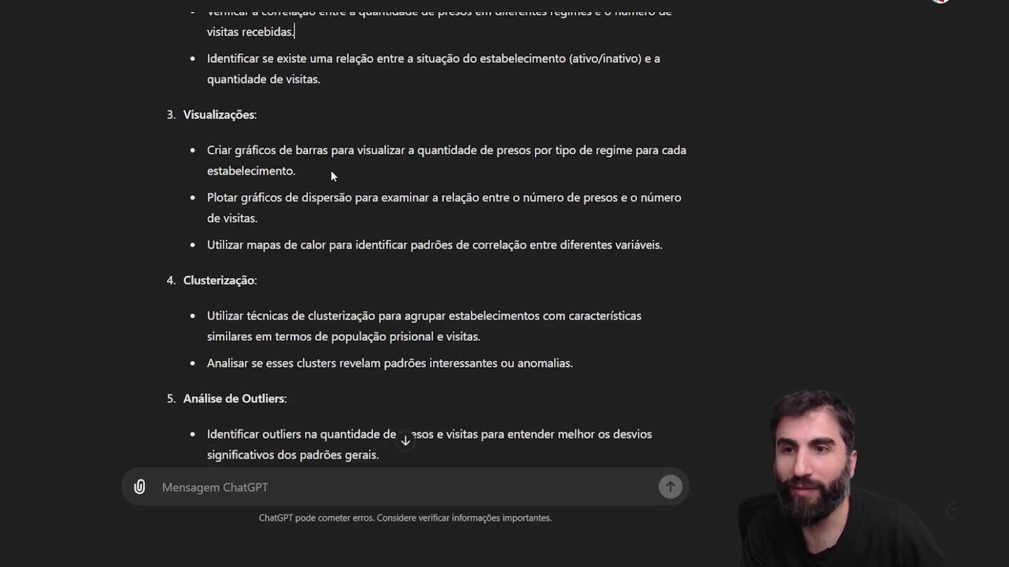
drag(207, 93, 395, 94)
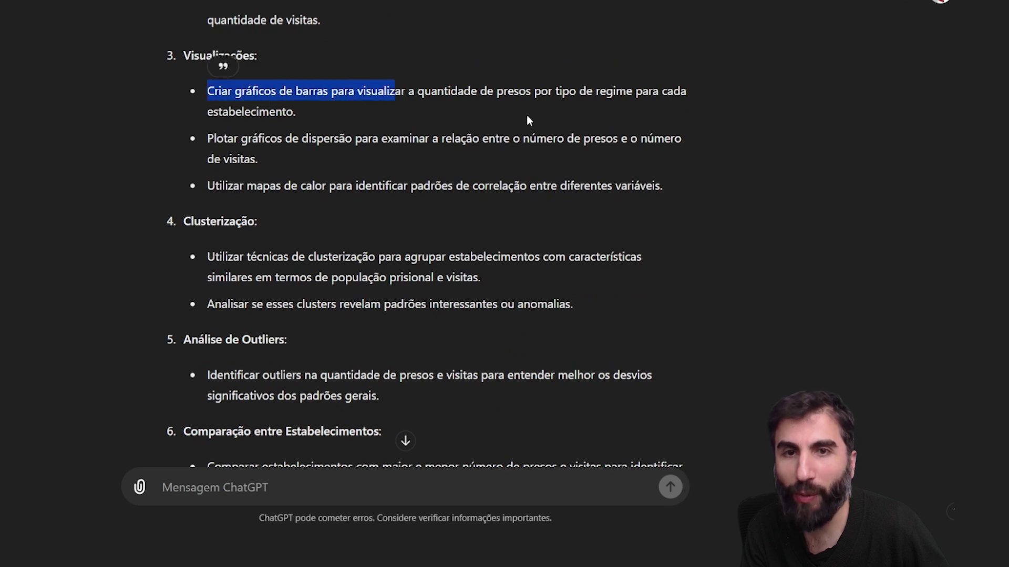
click(369, 119)
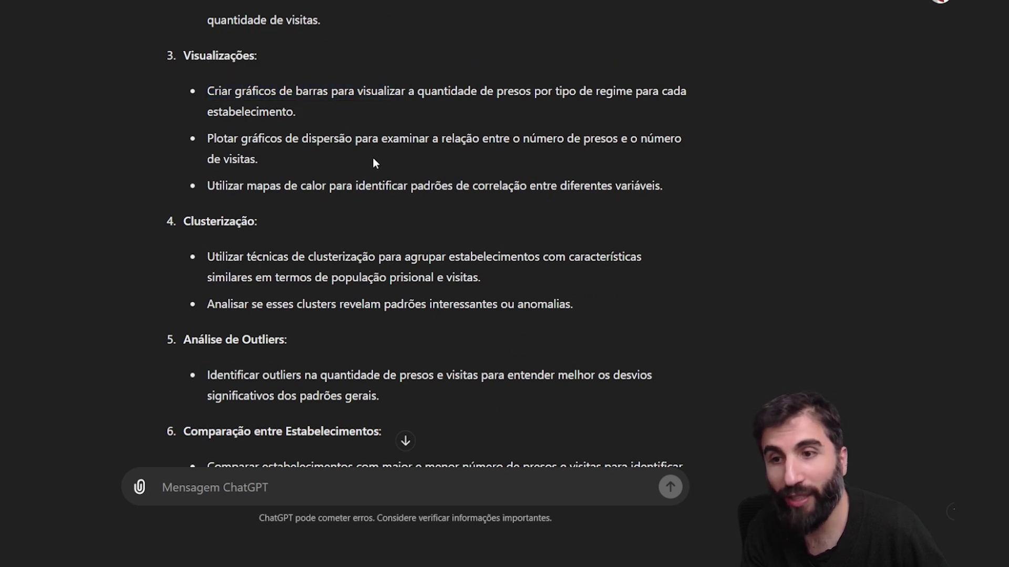
scroll(215, 130, down, 2)
drag(212, 134, 550, 166)
click(534, 171)
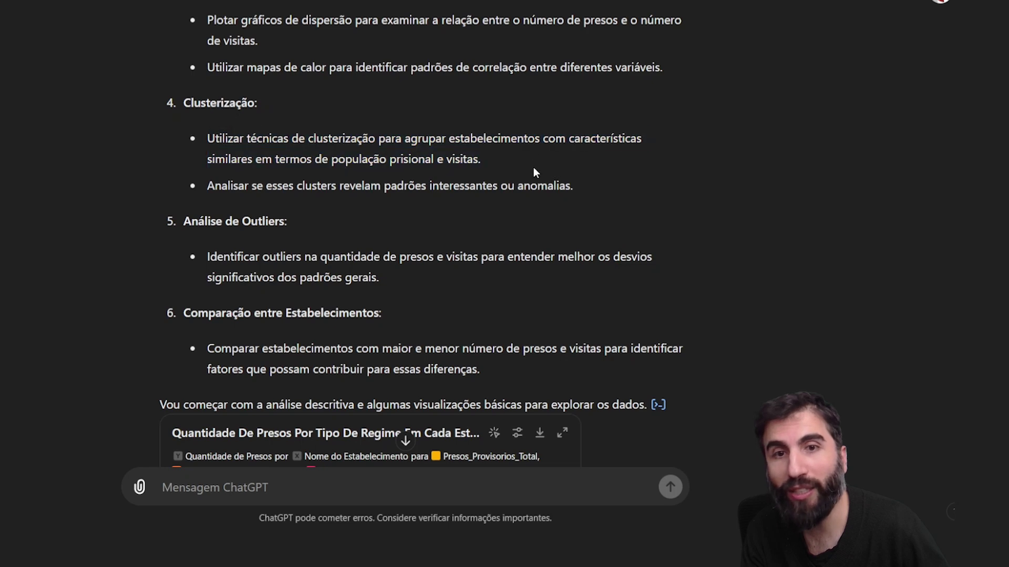
Expand the bar chart of inmates by regime type in each establishment and examine its legend entries and individual bars.
scroll(533, 173, down, 5)
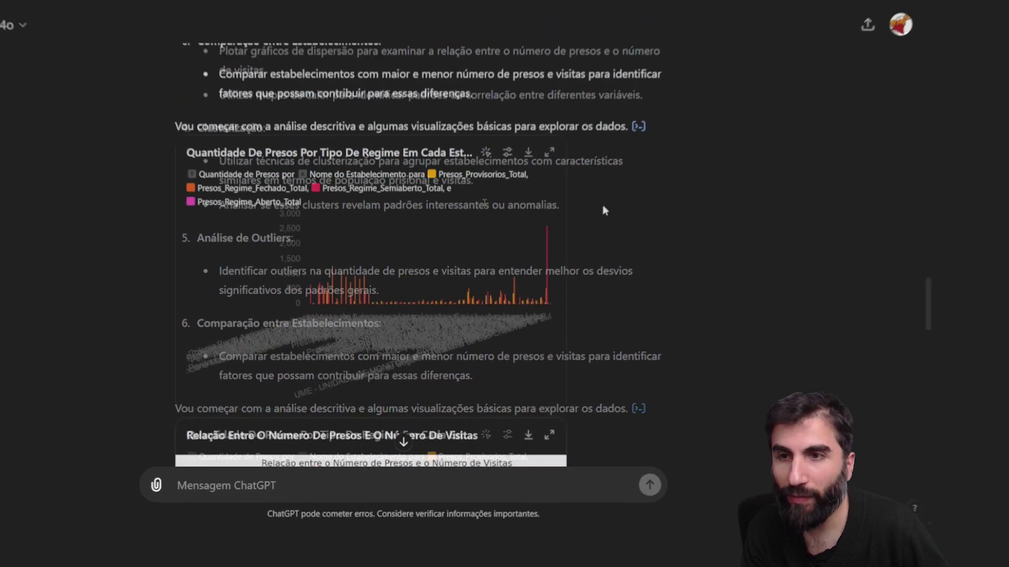
scroll(594, 221, up, 1)
click(542, 173)
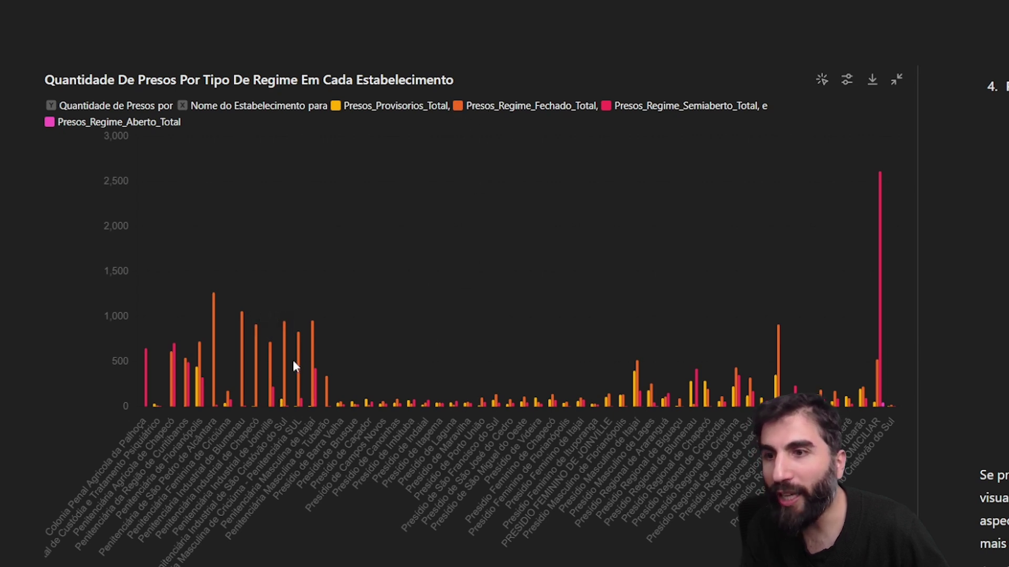
double_click(475, 109)
drag(342, 106, 423, 106)
drag(614, 105, 750, 106)
click(722, 269)
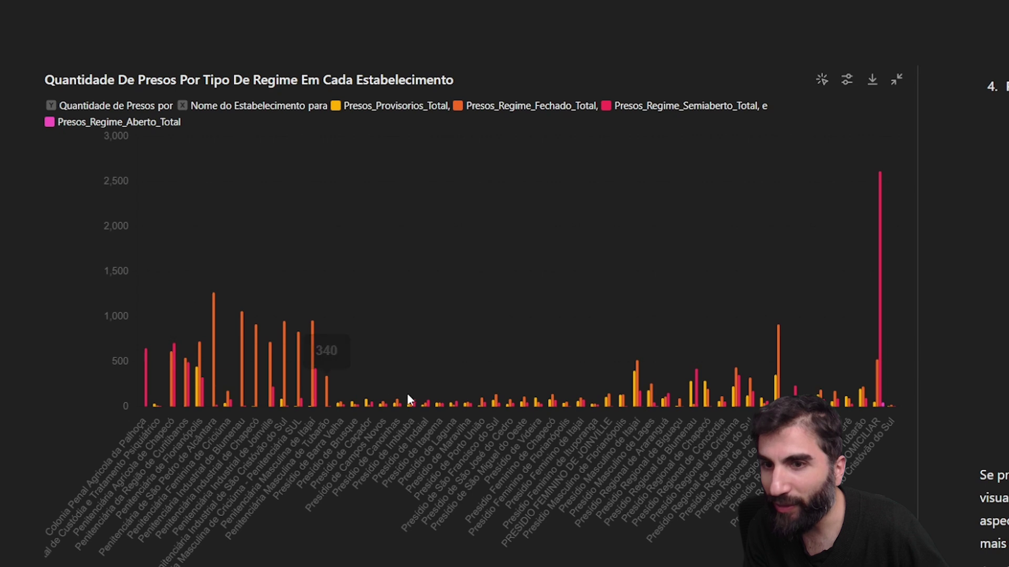
mouse_move(877, 389)
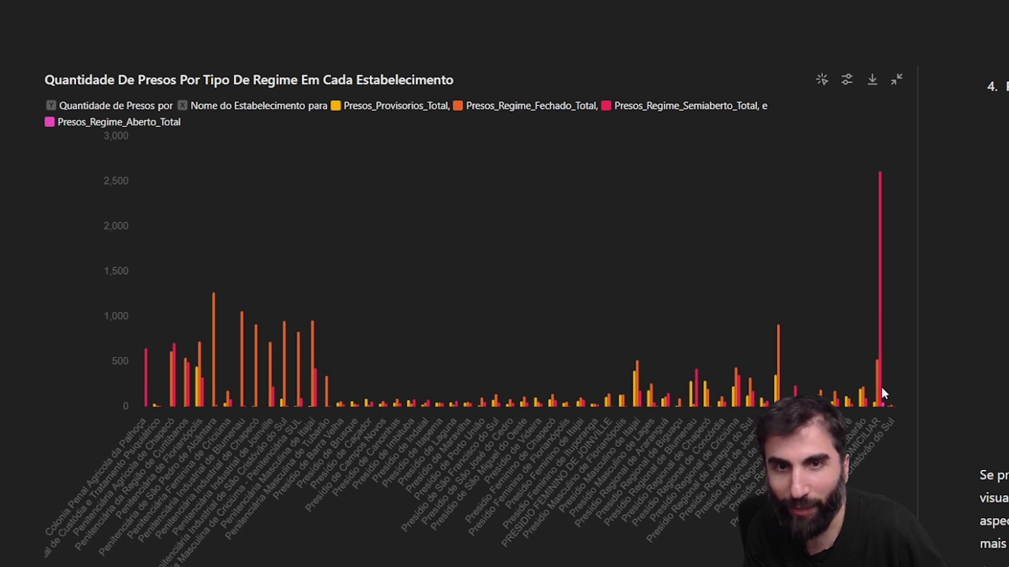
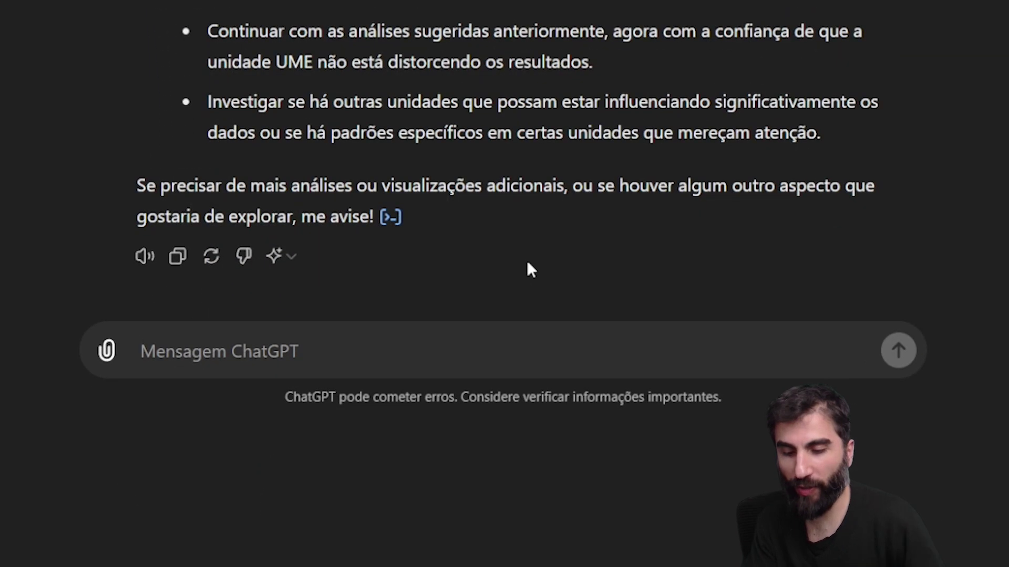
Send a Portuguese prompt asking for a data cleanup that deletes all columns with less than 75% of rows filled.
text(vamos )
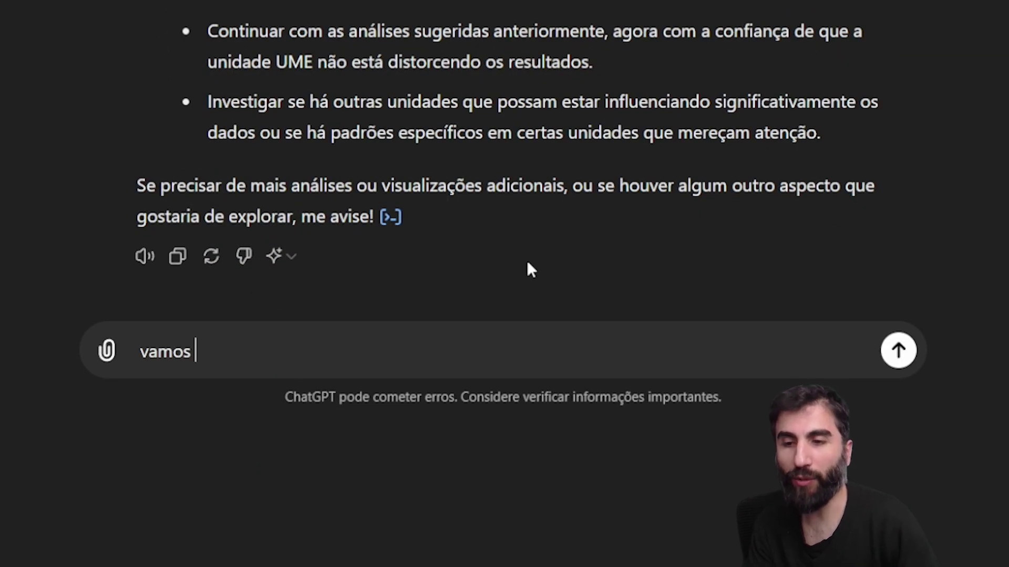
text(fazer uma limpeza dos dados, vamos excluir todas as colunas que tenham menos de 75% de linhas preenchidas)
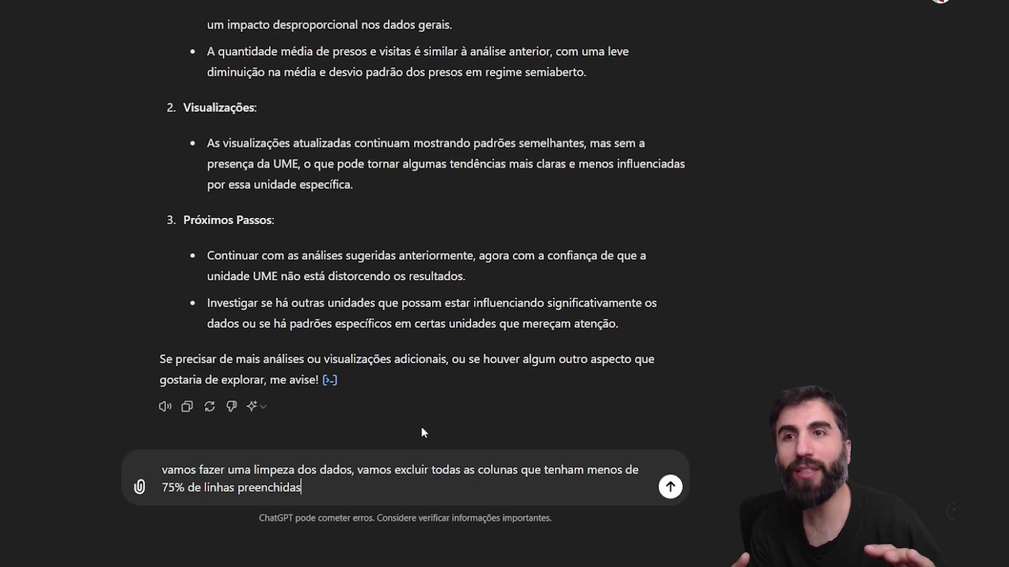
key(Return)
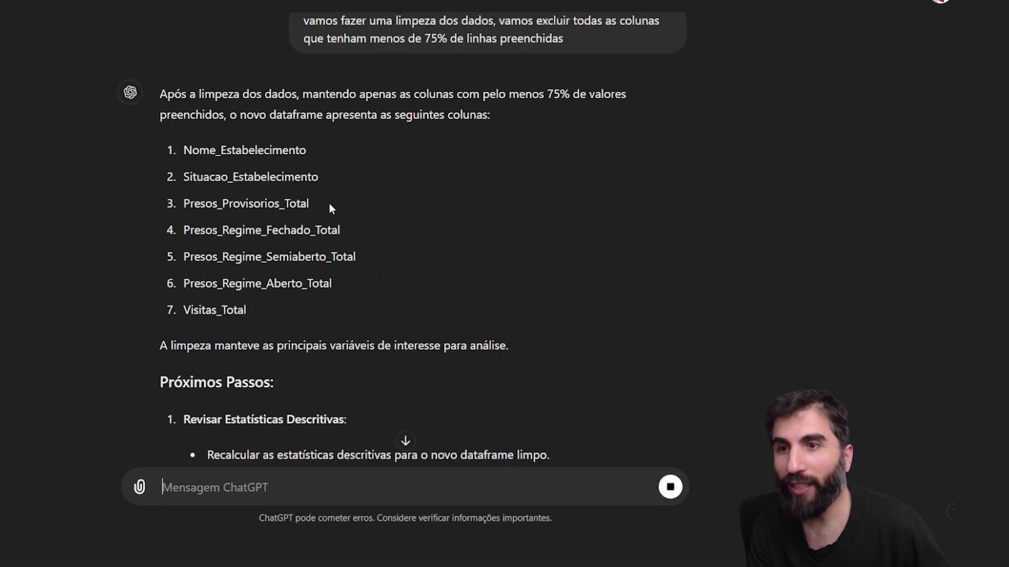
Read the list of columns kept after the cleanup, from establishment name and status to the inmate and visit totals.
drag(178, 152, 374, 314)
click(366, 317)
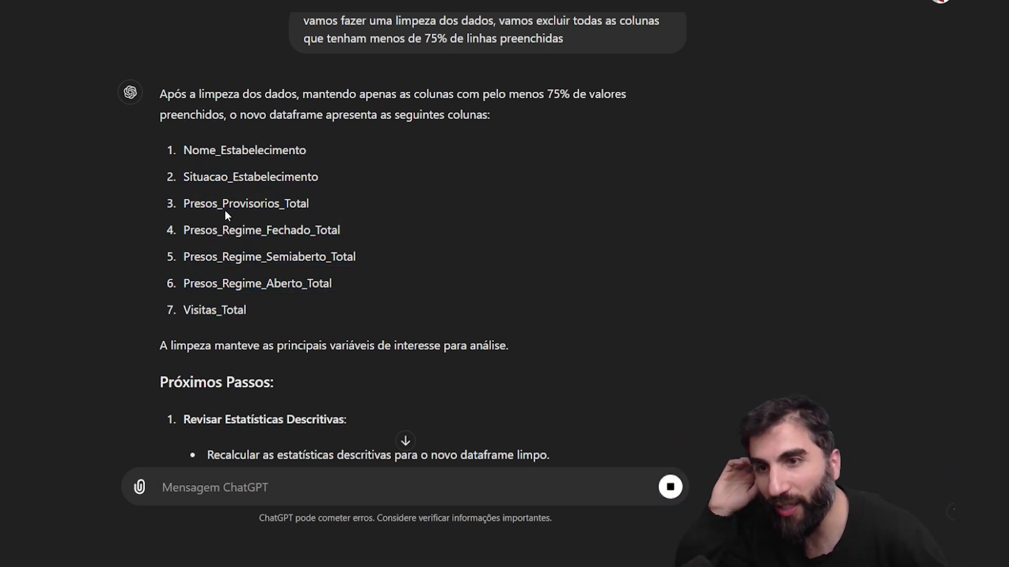
drag(182, 150, 313, 152)
drag(180, 180, 282, 179)
drag(183, 205, 278, 205)
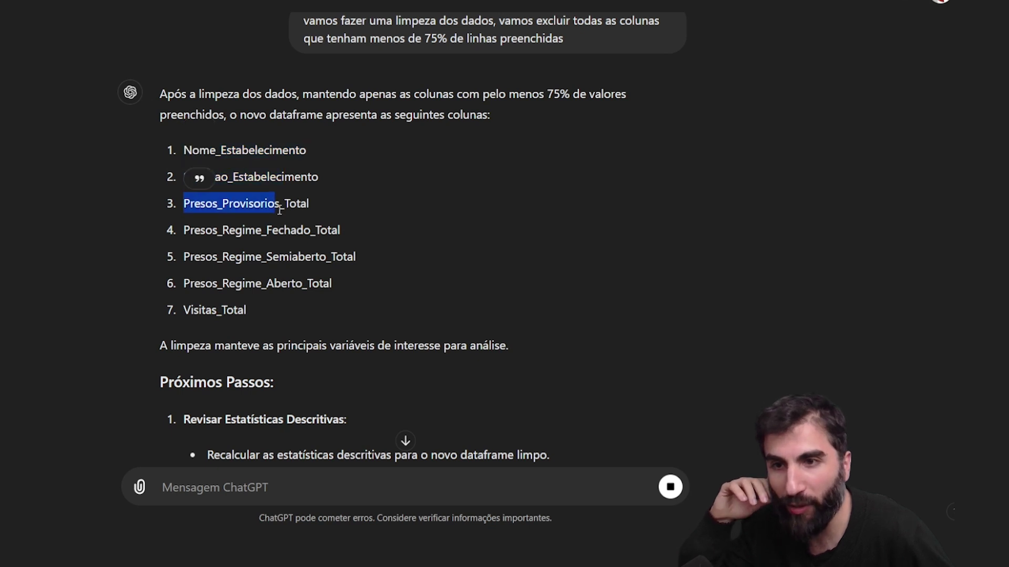
drag(183, 231, 261, 235)
drag(183, 257, 245, 259)
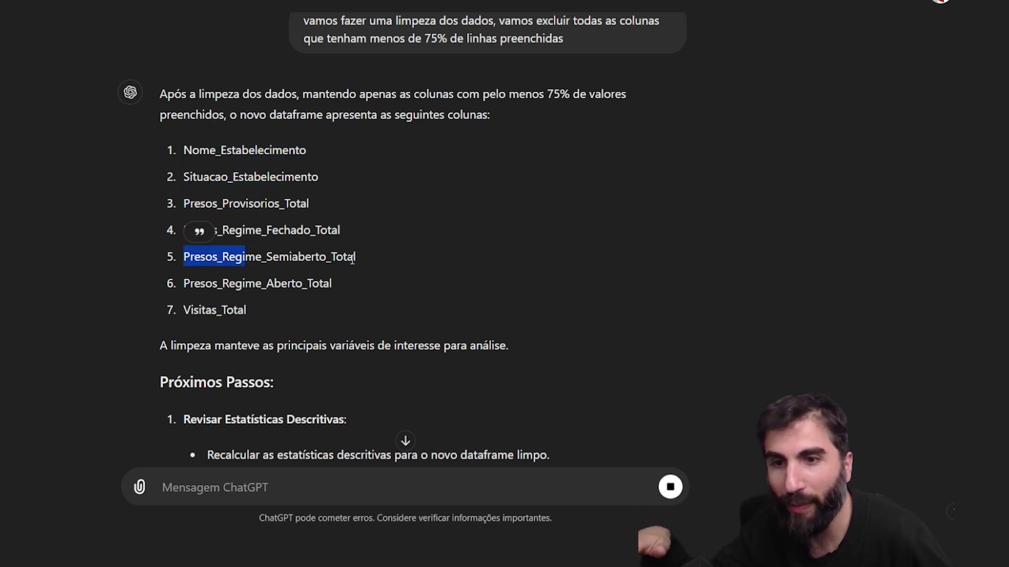
click(276, 310)
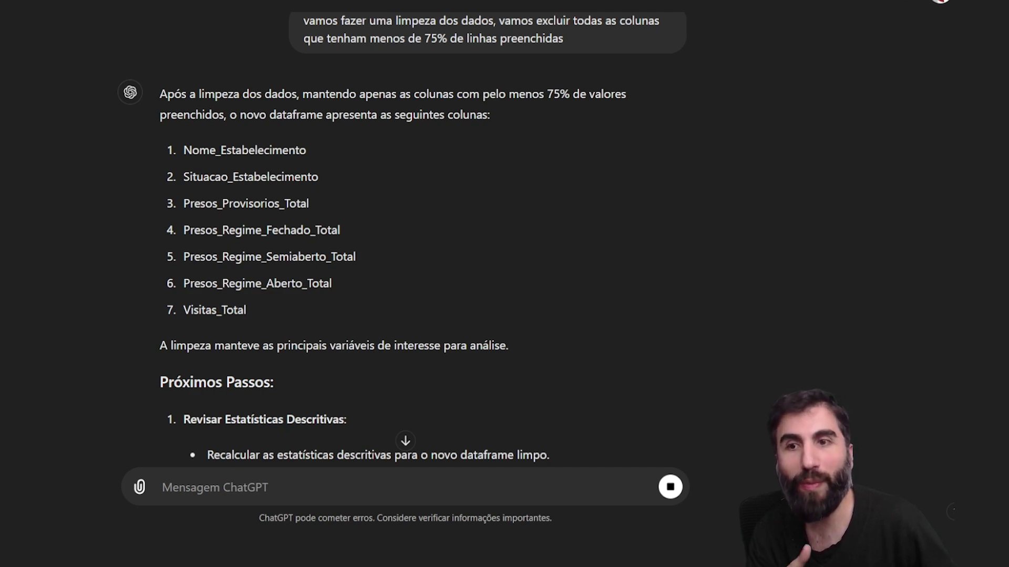
Send a Portuguese request to reintroduce the removed male and female inmate counts into the spreadsheet, and reread the sent message.
scroll(433, 240, down, 5)
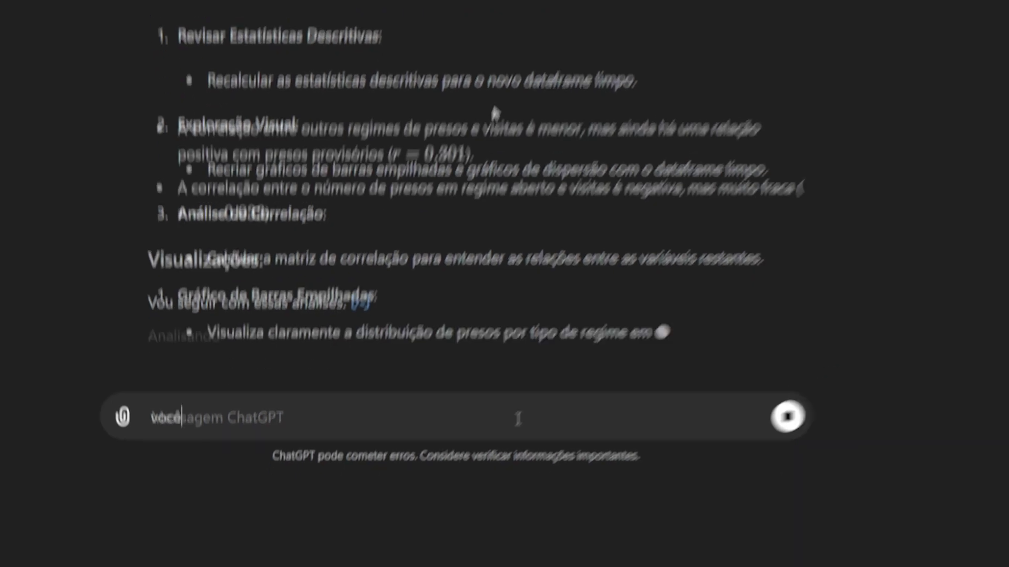
text(retirou a informação da quantidade de presos masculinos e femininos da planilha, por fa)
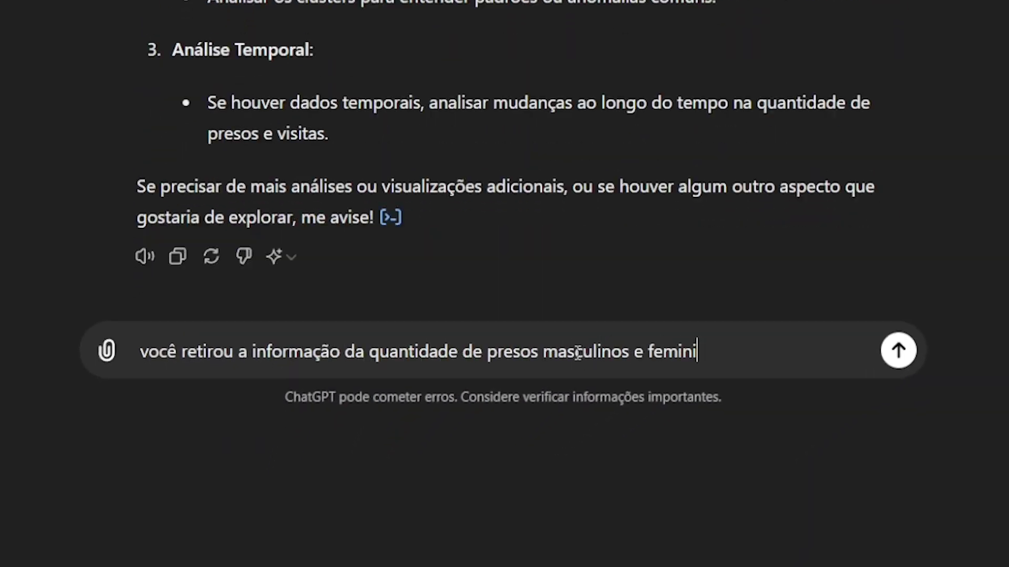
text(vor, reintrodu)
text(za essa informação)
key(Return)
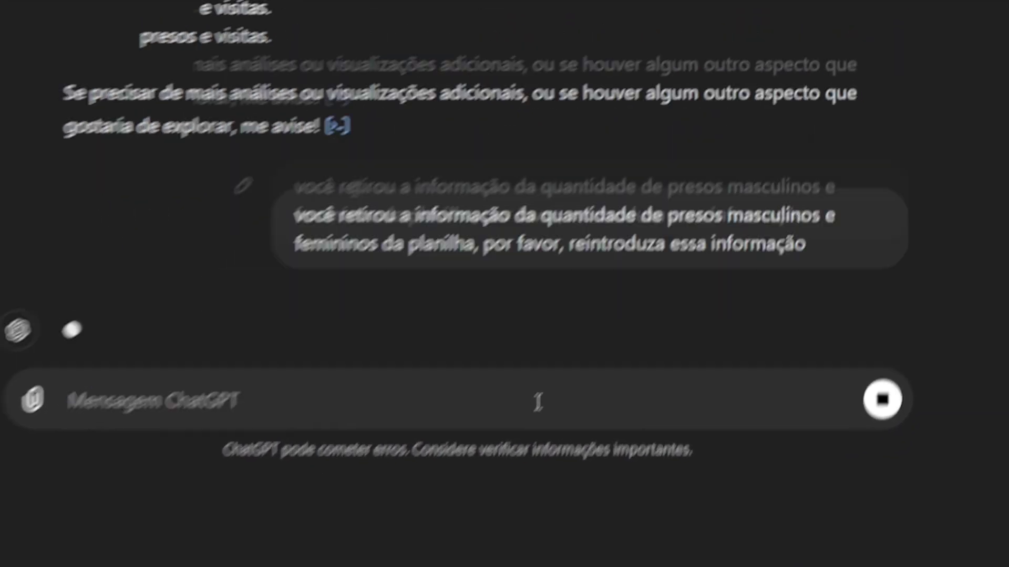
drag(133, 286, 315, 292)
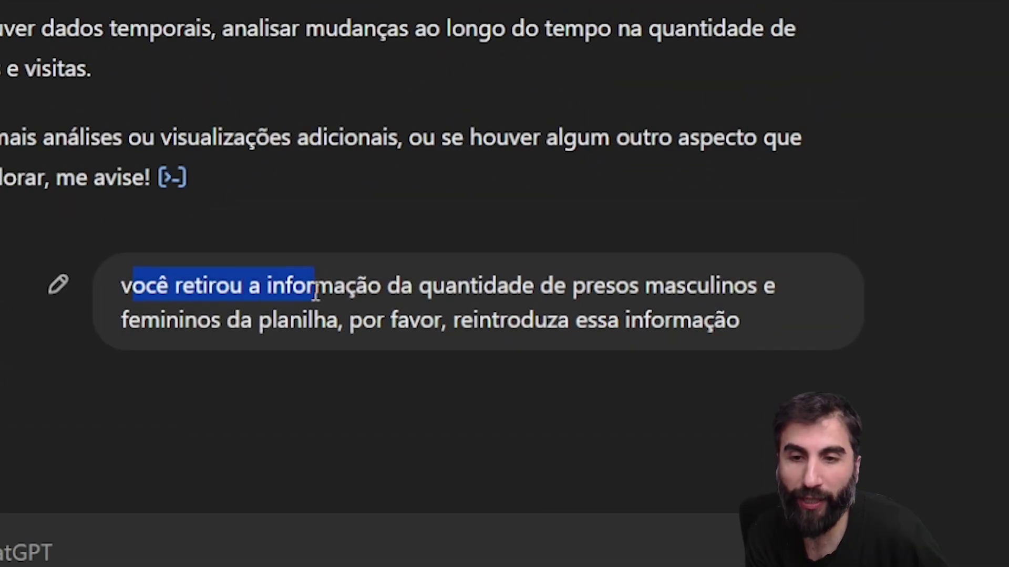
click(517, 304)
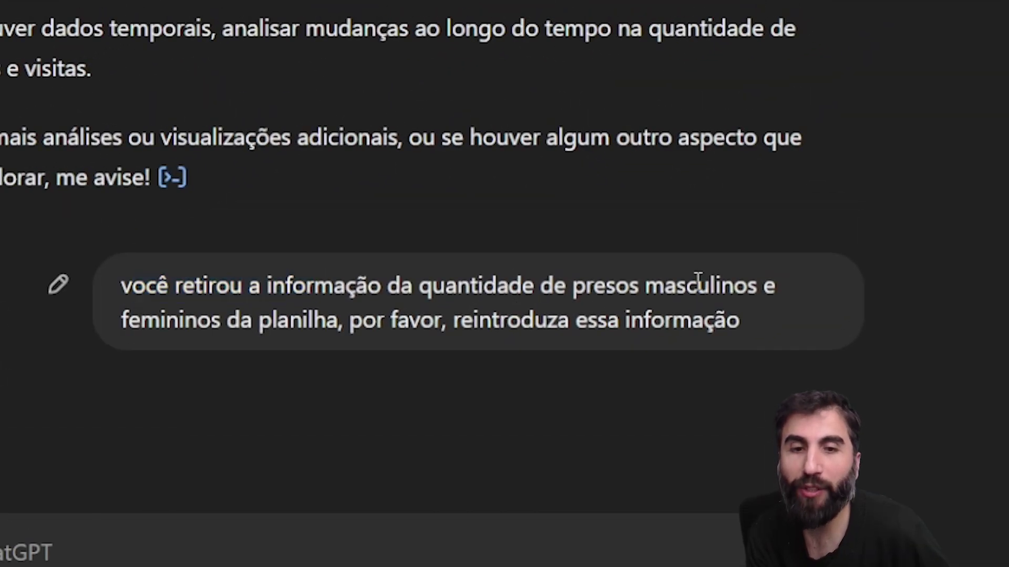
drag(665, 287, 775, 286)
click(141, 319)
drag(472, 321, 931, 371)
click(871, 360)
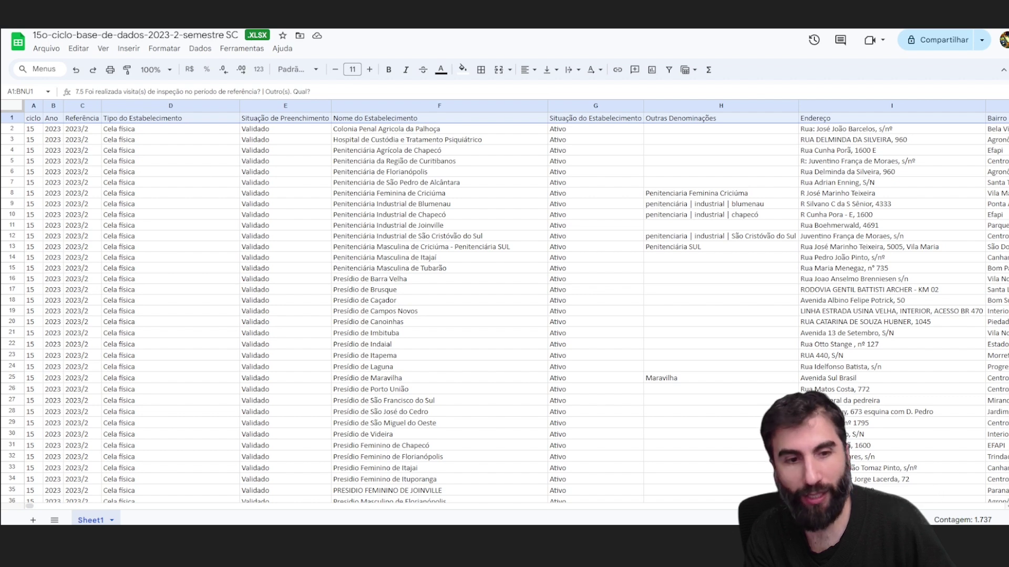
Compare the original and updated spreadsheets in Google Sheets, checking the cell count and looking across the updated columns.
drag(936, 521, 983, 521)
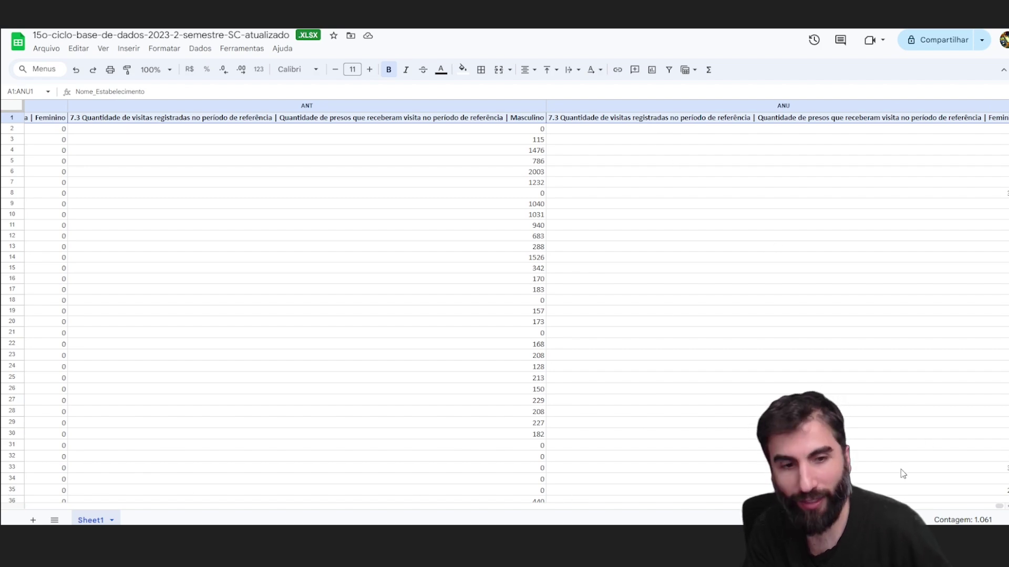
drag(1001, 509, 25, 508)
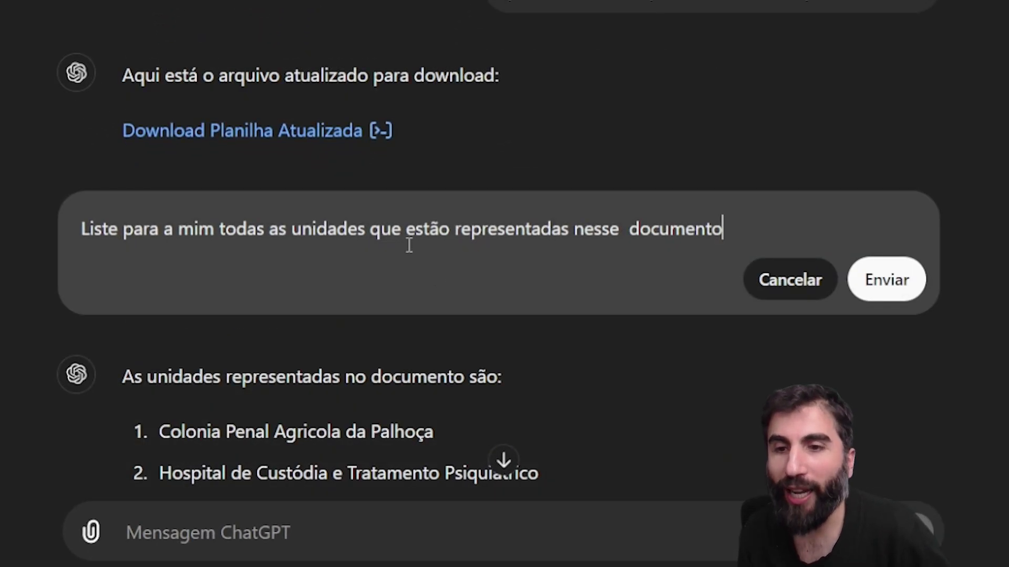
Resend the edited ChatGPT prompt "Liste para a mim todas as unidades que estão representadas nesse documento".
drag(574, 229, 777, 250)
click(888, 279)
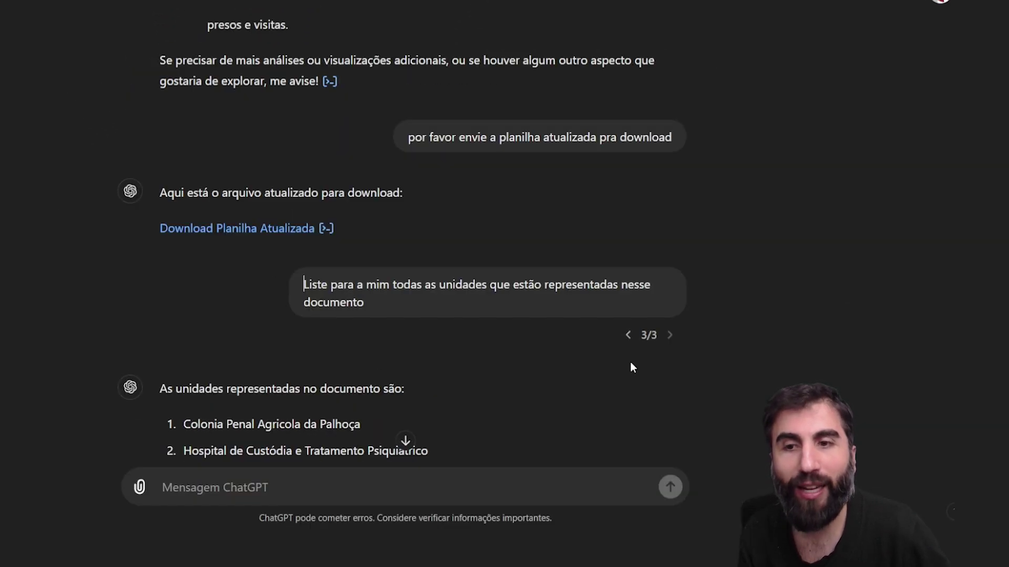
scroll(488, 362, up, 2)
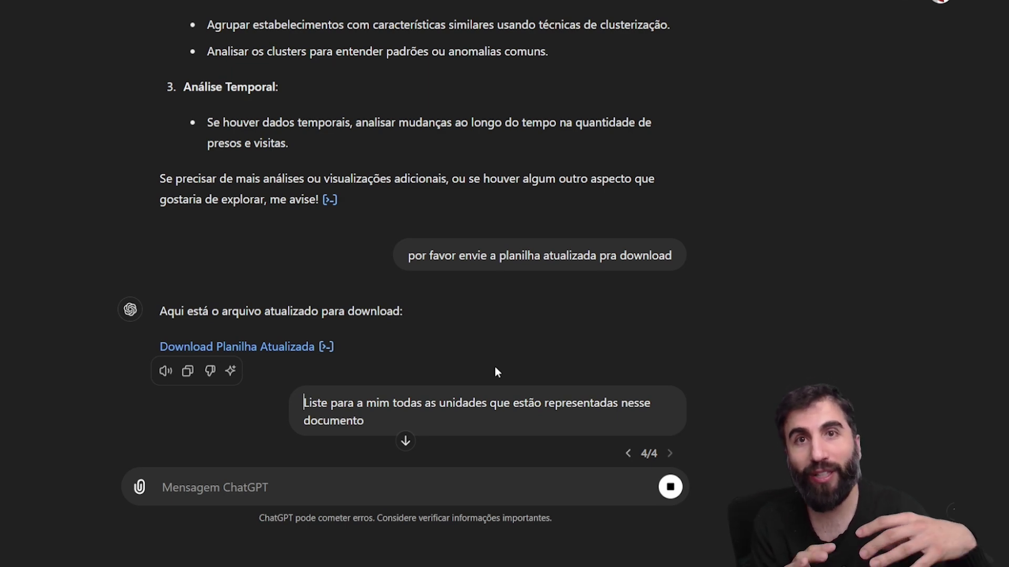
Look through the table and the numbered list of prison units represented in the document.
scroll(497, 368, down, 5)
scroll(442, 335, down, 3)
scroll(705, 348, down, 6)
scroll(708, 275, up, 2)
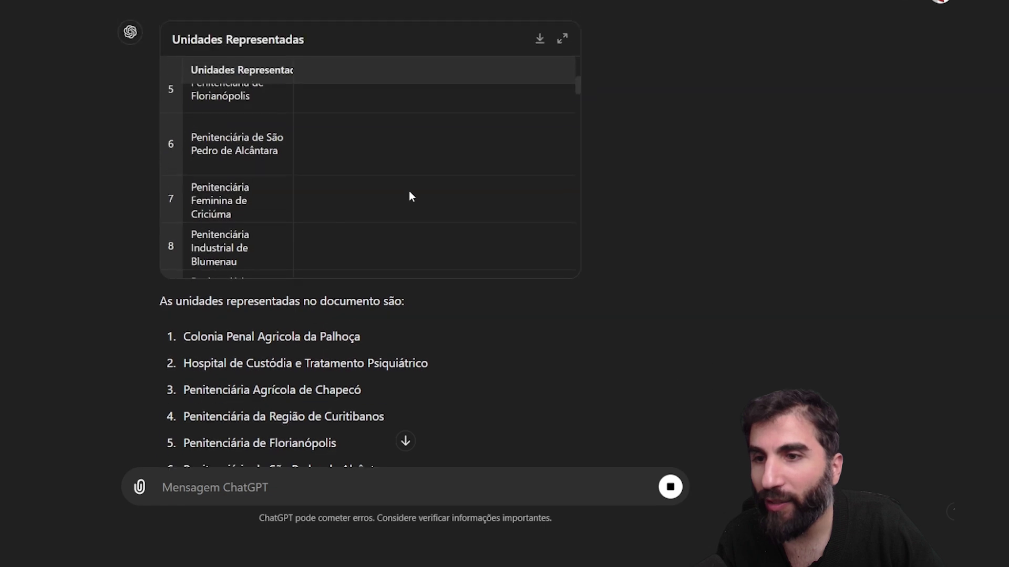
scroll(646, 312, down, 9)
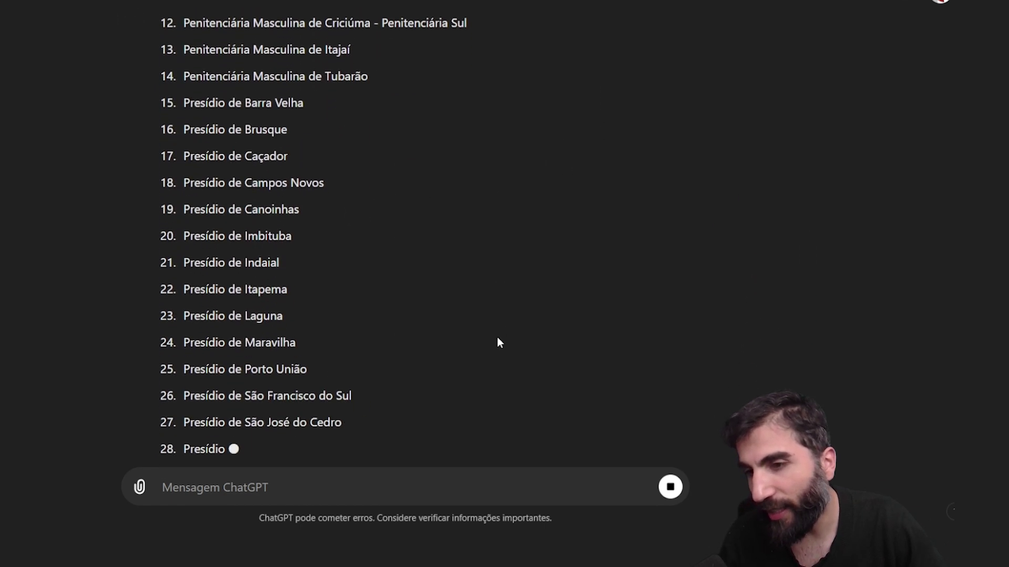
scroll(362, 274, down, 5)
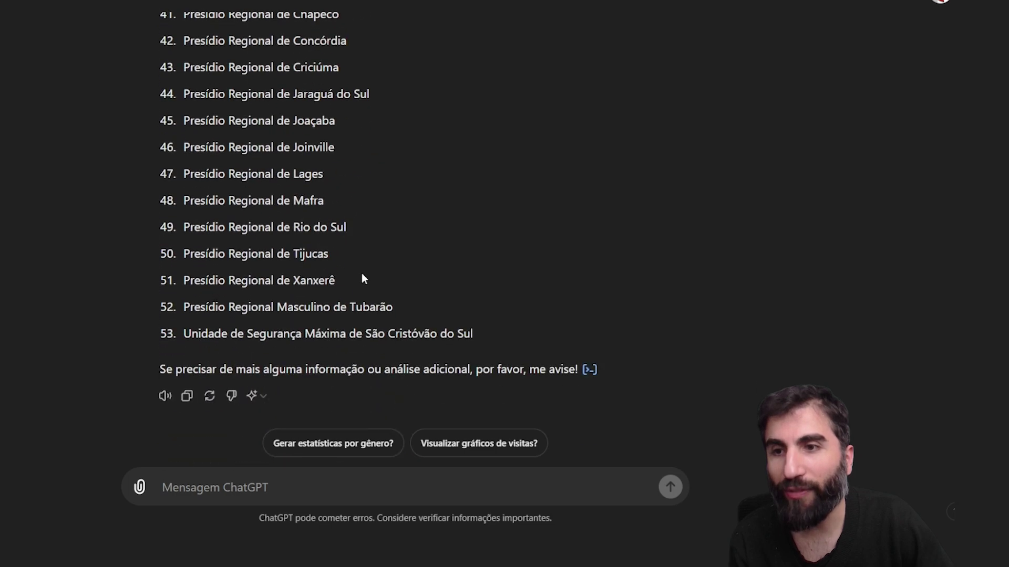
Send a Portuguese prompt to group the units by their regions within Santa Catarina, such as Vale do Itajaí and Meio Oeste.
click(218, 484)
text(Crie grupos separando as unidades de acordo com as regiões pertencentes dentro do estado de Santa Catarina, Vale do Itajaí, Meio Oeste, entre outros.)
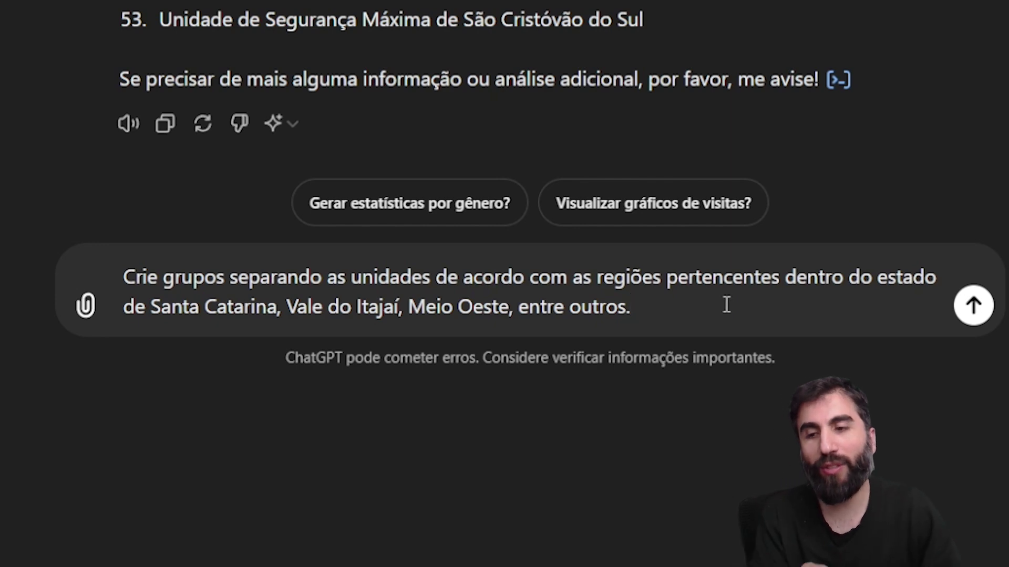
double_click(304, 306)
click(462, 306)
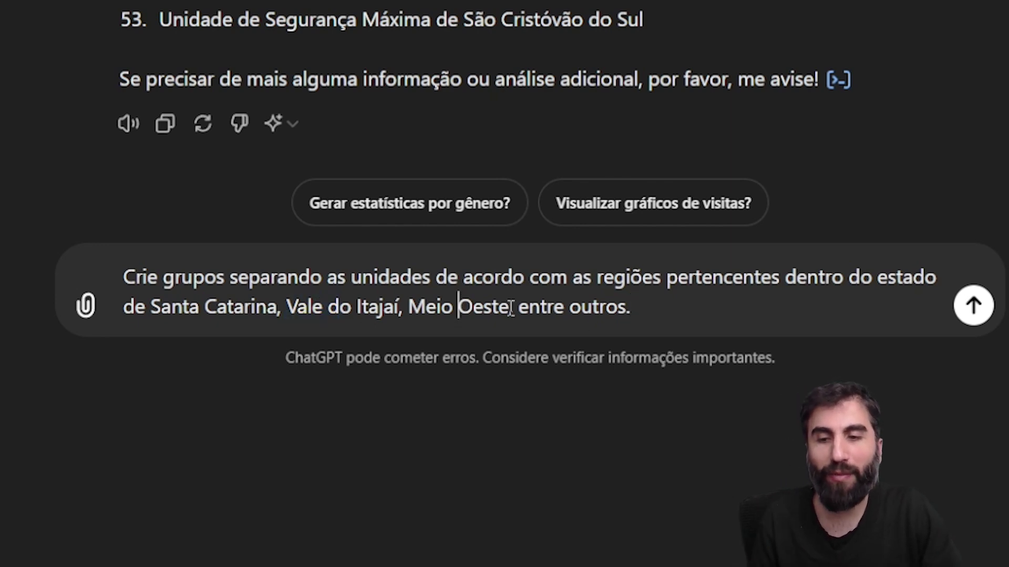
click(679, 315)
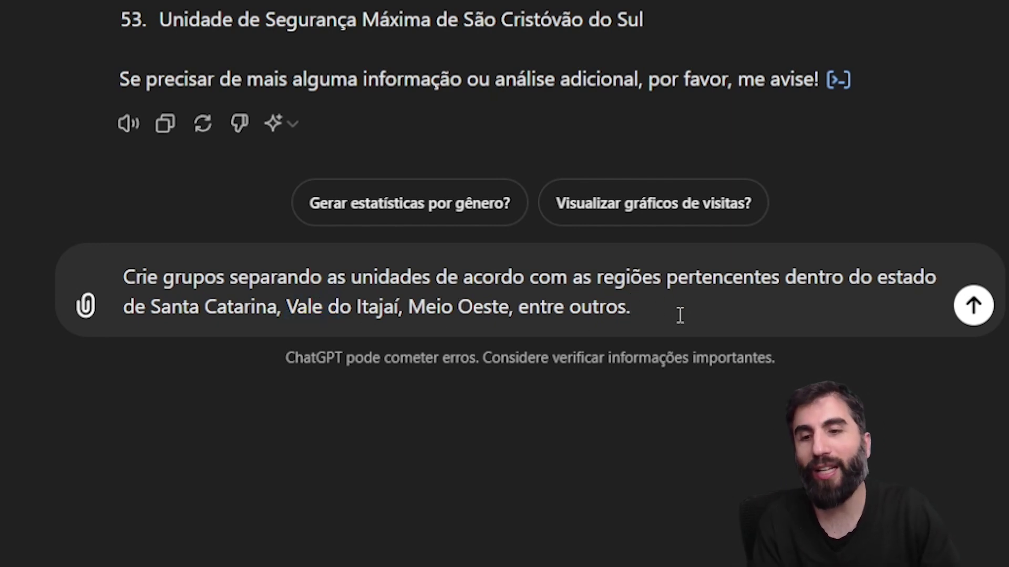
click(973, 315)
Read the note on organizing the information as a table and review the units grouped by region.
drag(160, 396, 541, 395)
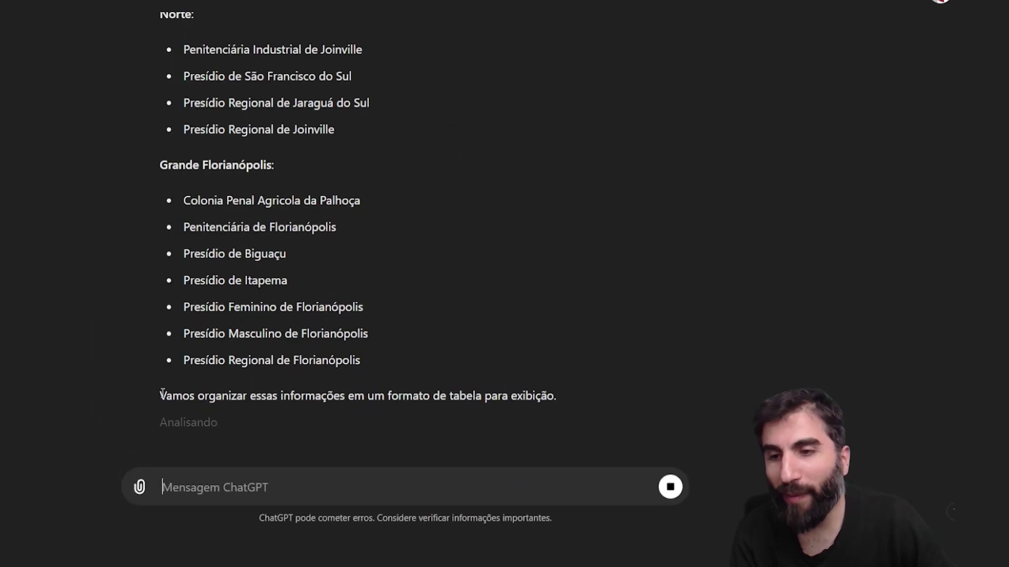
click(513, 330)
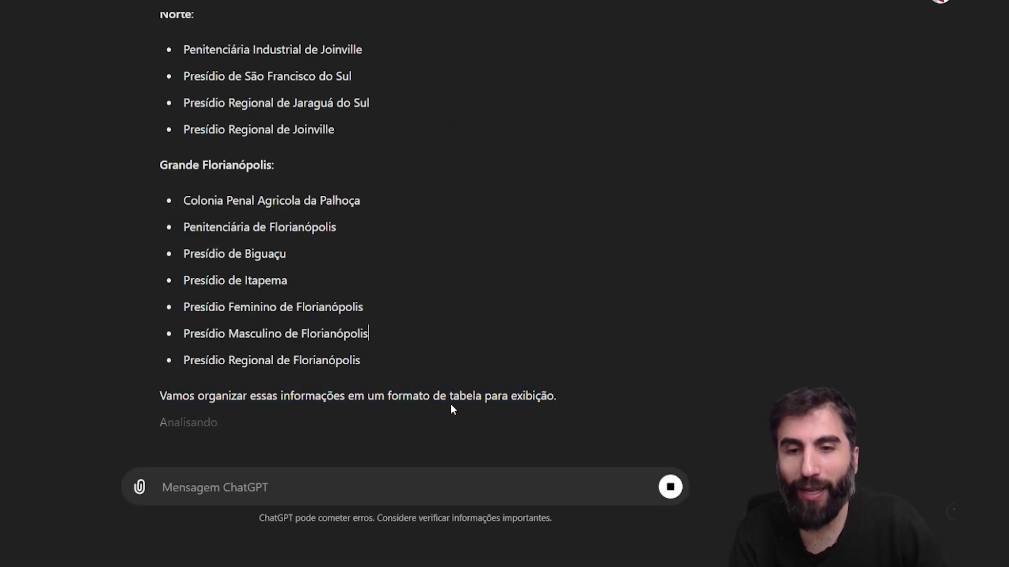
drag(160, 95, 266, 95)
click(373, 176)
drag(362, 286, 152, 68)
click(292, 142)
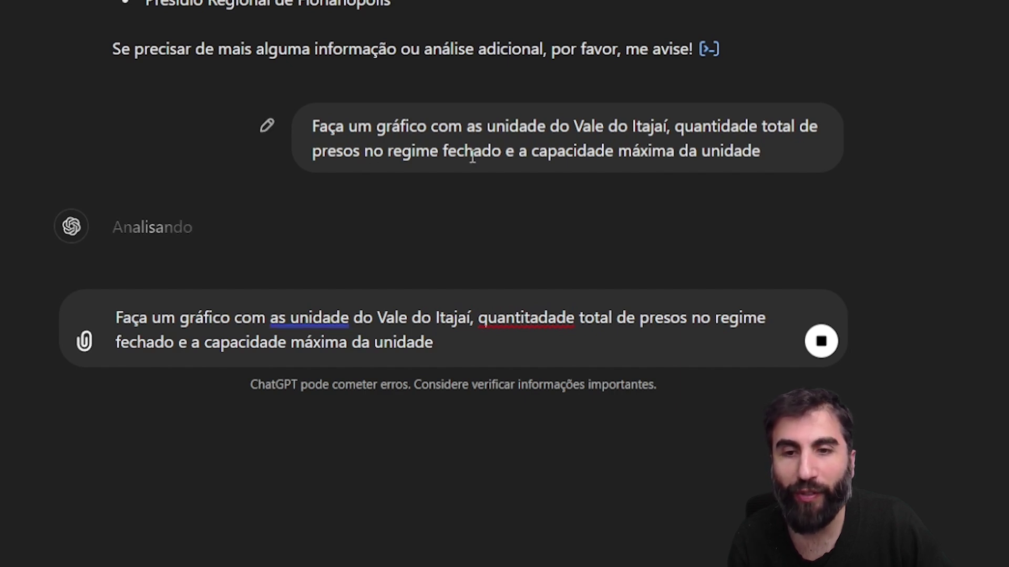
Clear the leftover chart prompt from the message box and examine the Vale do Itajaí chart of closed-regime inmates and maximum capacity.
drag(435, 343, 58, 331)
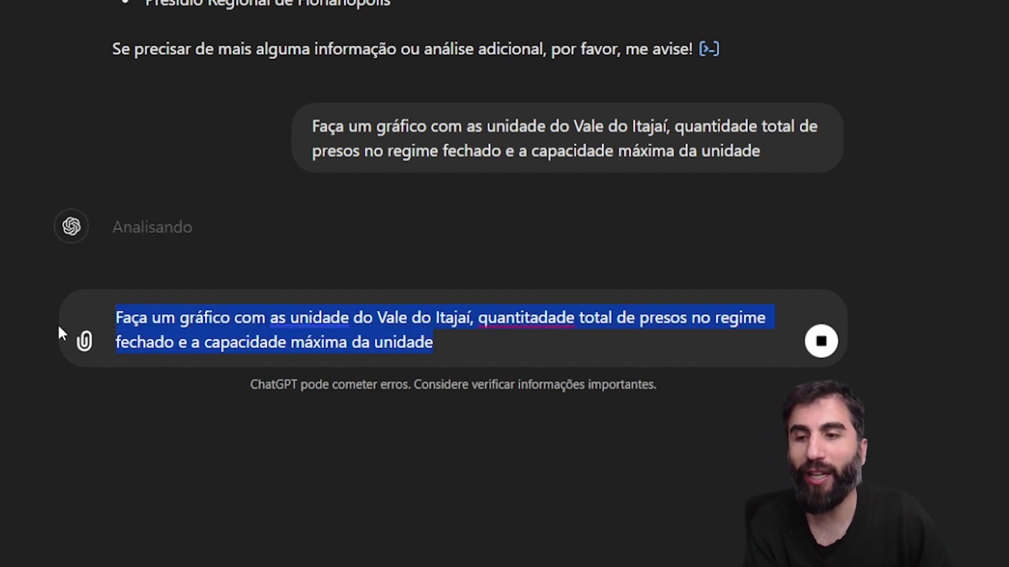
key(BackSpace)
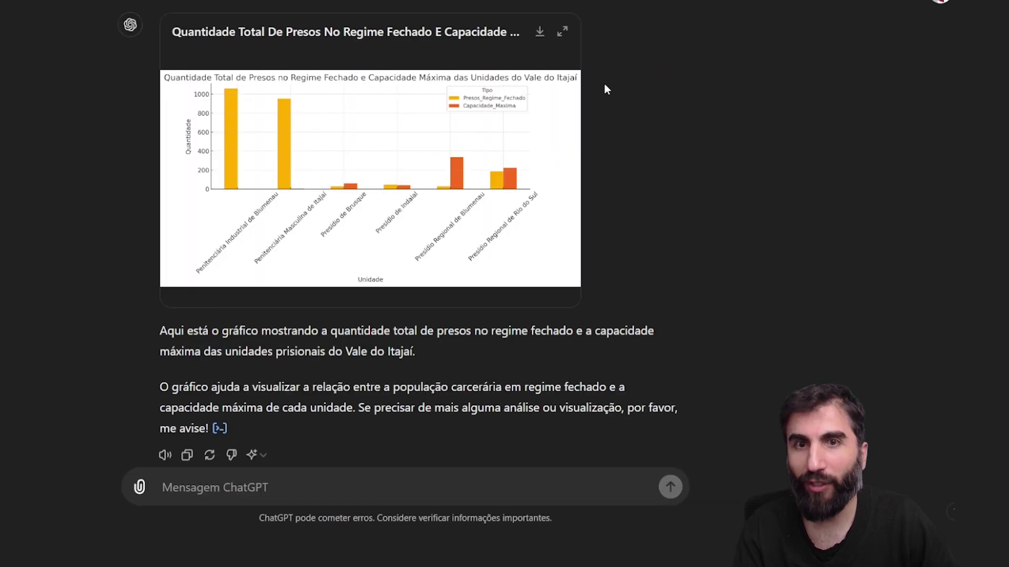
scroll(604, 89, down, 1)
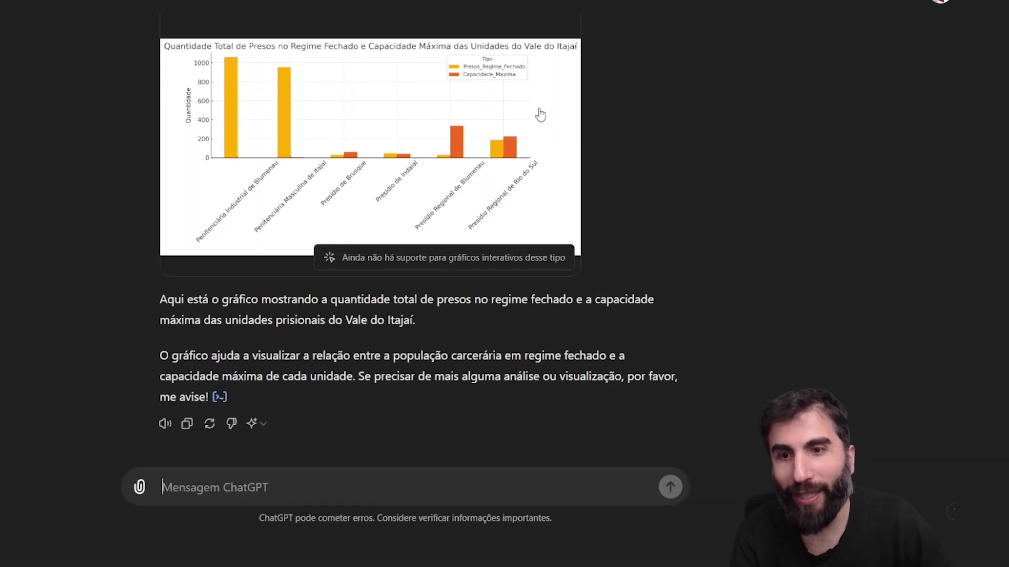
scroll(559, 89, up, 3)
click(561, 115)
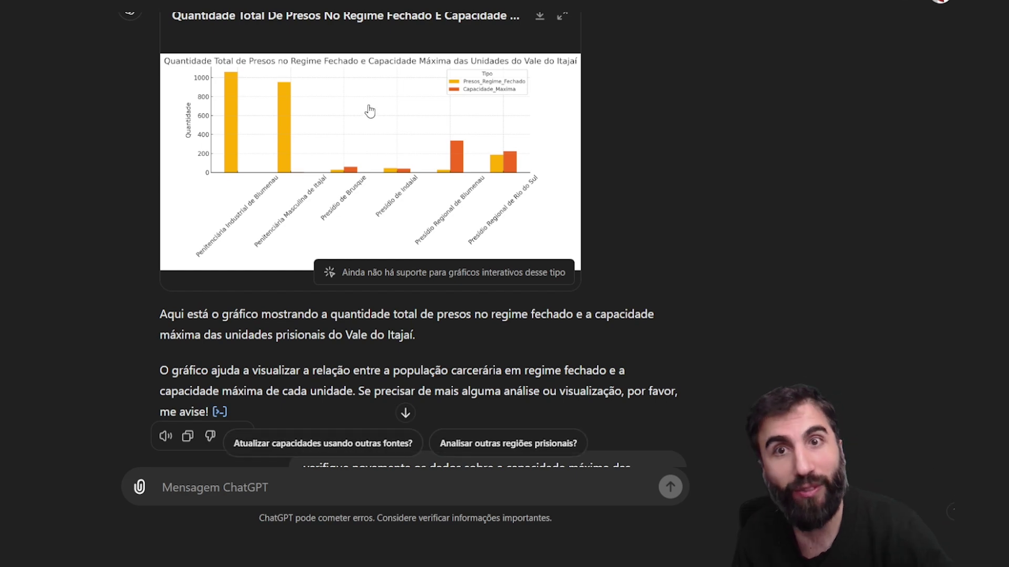
Read the rechecked maximum-capacity figures for the Blumenau and Itajaí penitentiaries.
scroll(441, 204, down, 7)
drag(183, 209, 732, 258)
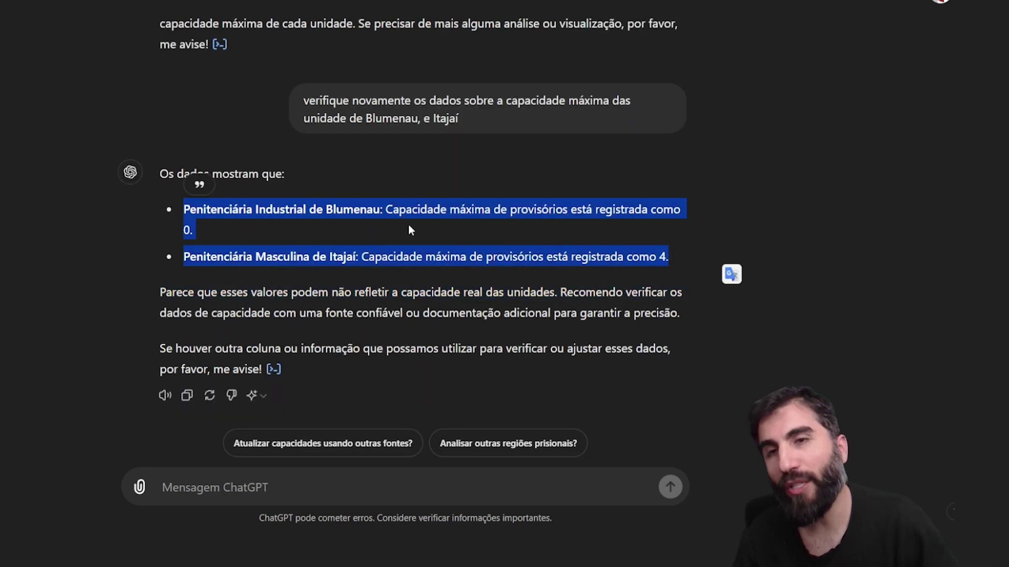
click(455, 255)
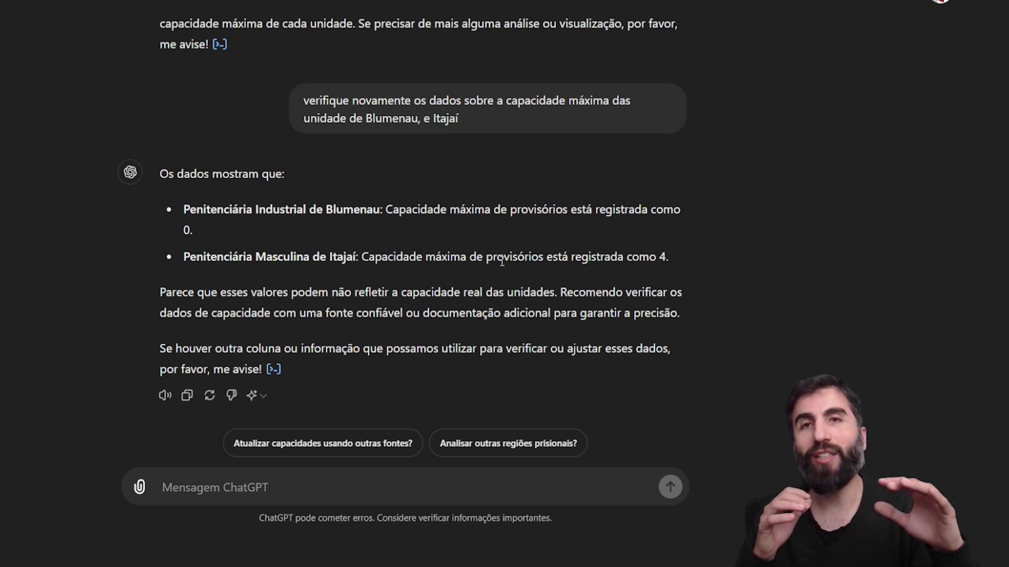